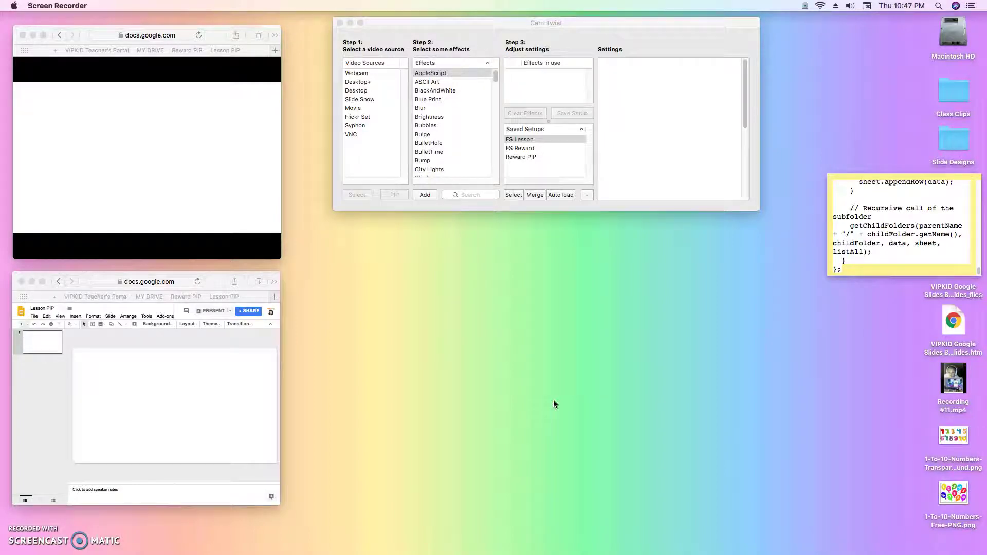
Switch to CamTwist, show its Studio window, place it just below the main window and widen it.
left_click(519, 26)
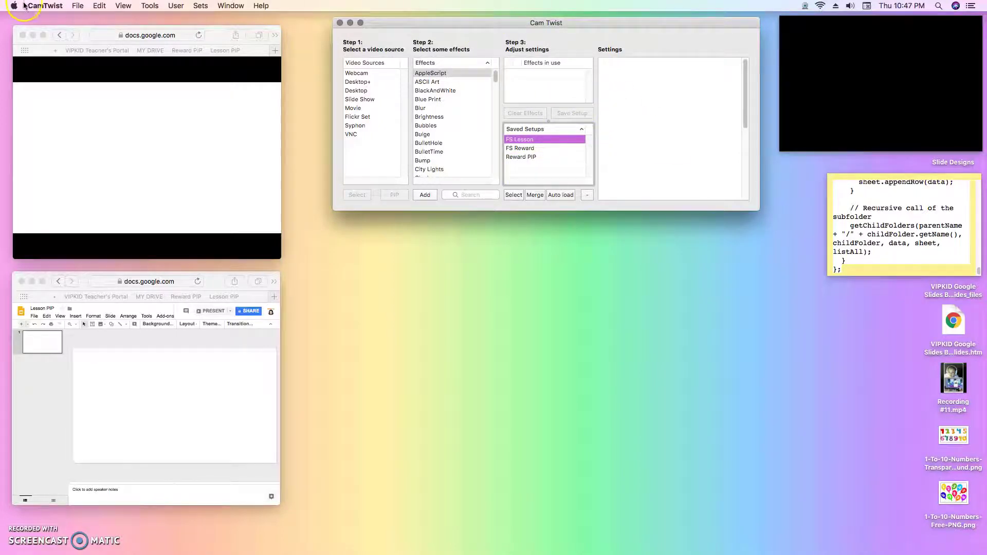
left_click(122, 6)
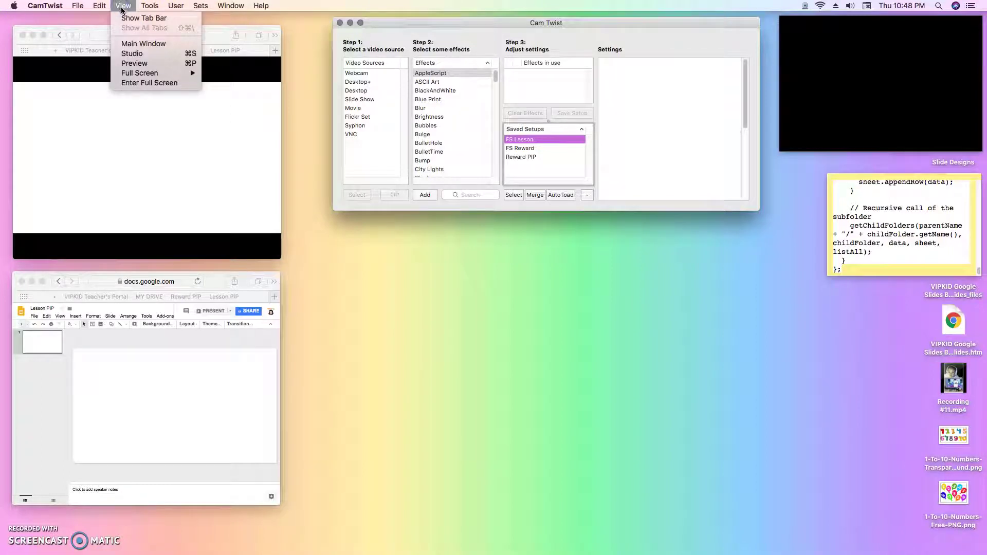
left_click(132, 54)
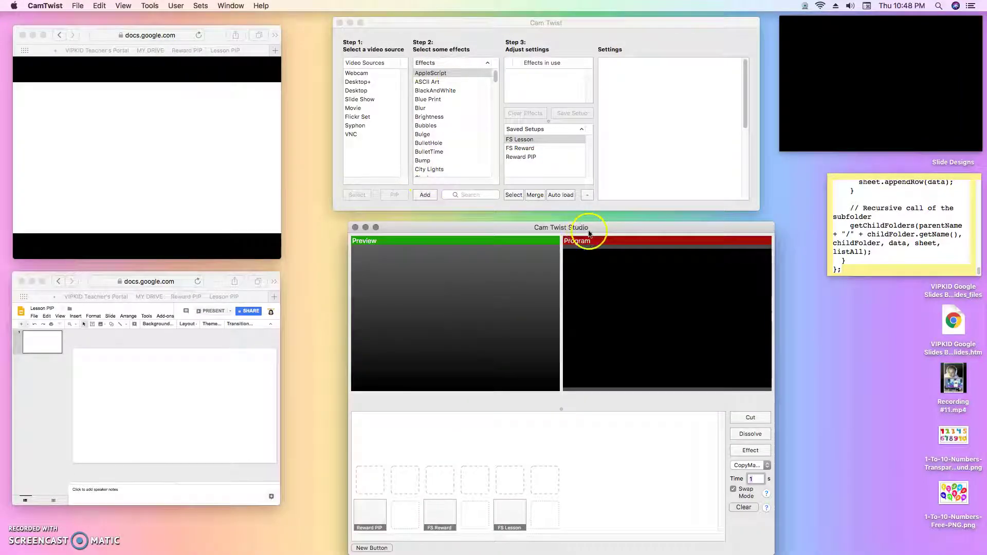
left_click_drag(590, 228, 591, 220)
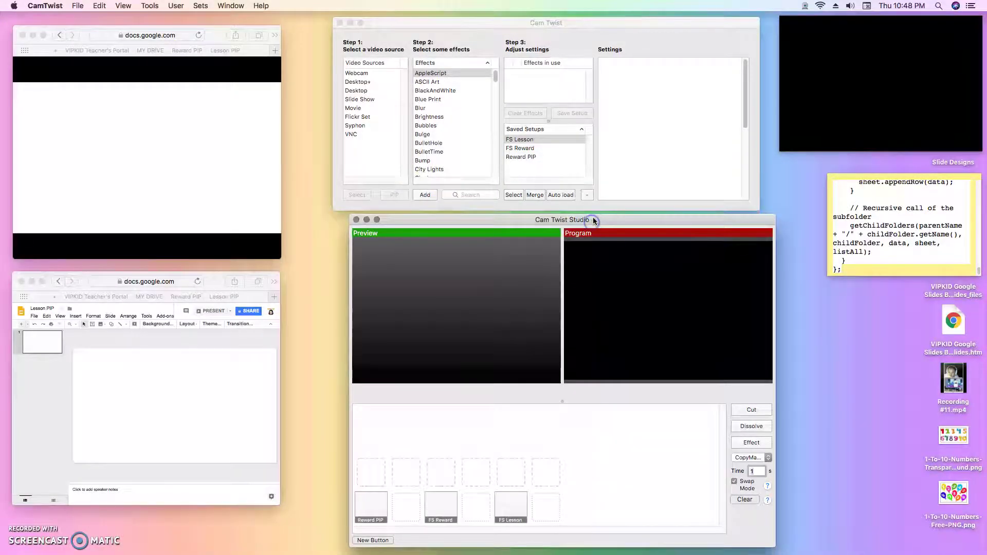
left_click(774, 269)
left_click_drag(776, 270, 835, 268)
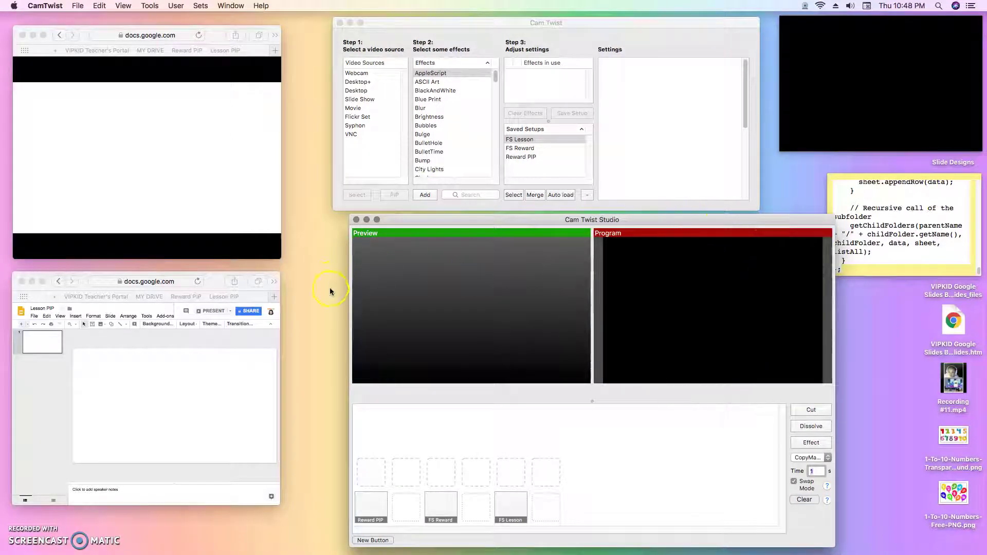
Load the Reward PIP setup into the Studio preview.
left_click(601, 39)
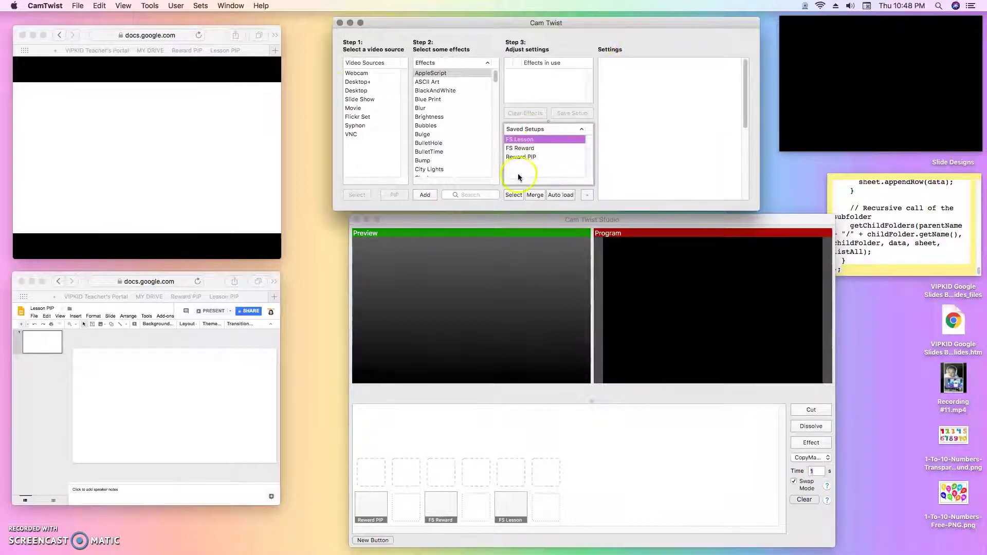
left_click(525, 144)
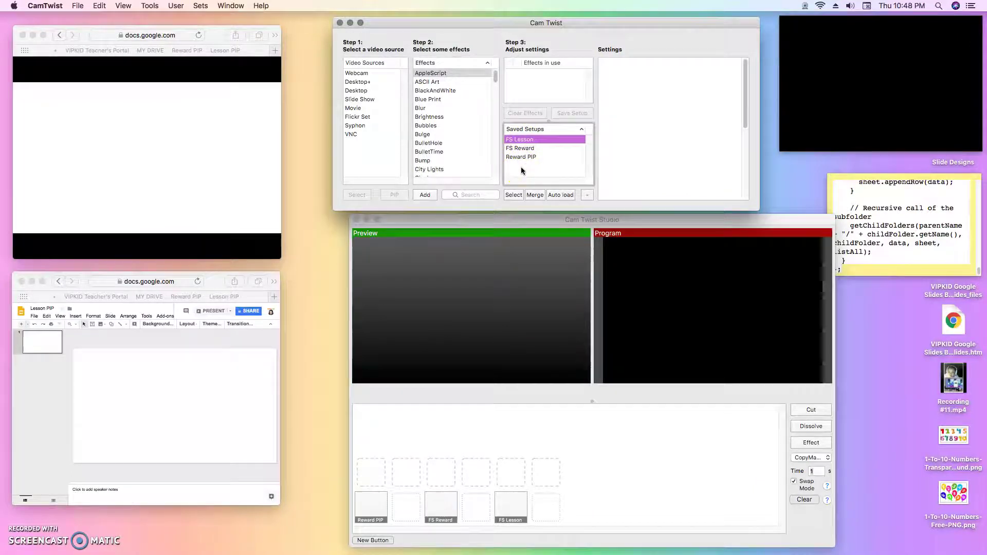
left_click(424, 502)
left_click(375, 512)
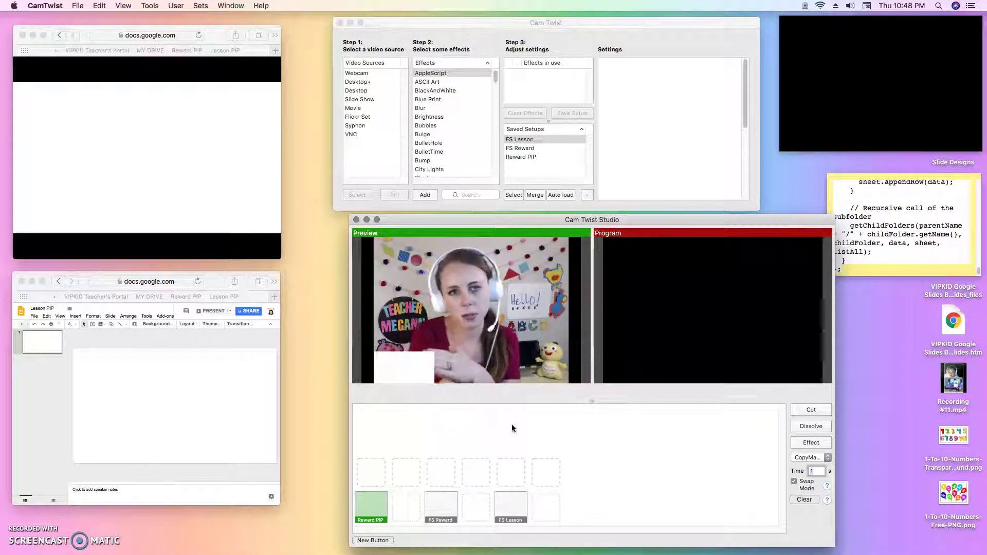
left_click(899, 47)
mouse_move(584, 315)
left_mouse_down()
mouse_move(508, 341)
mouse_move(496, 410)
mouse_move(494, 359)
left_mouse_up()
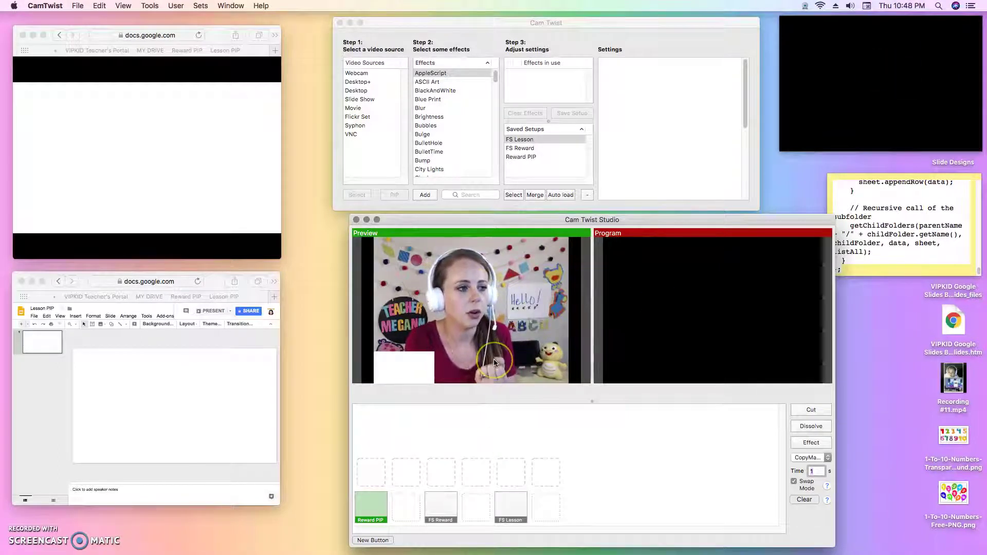
left_click(505, 358)
Send the previewed Reward PIP setup to the program output with the CopyMachine transition effect.
left_click(818, 442)
left_click(813, 411)
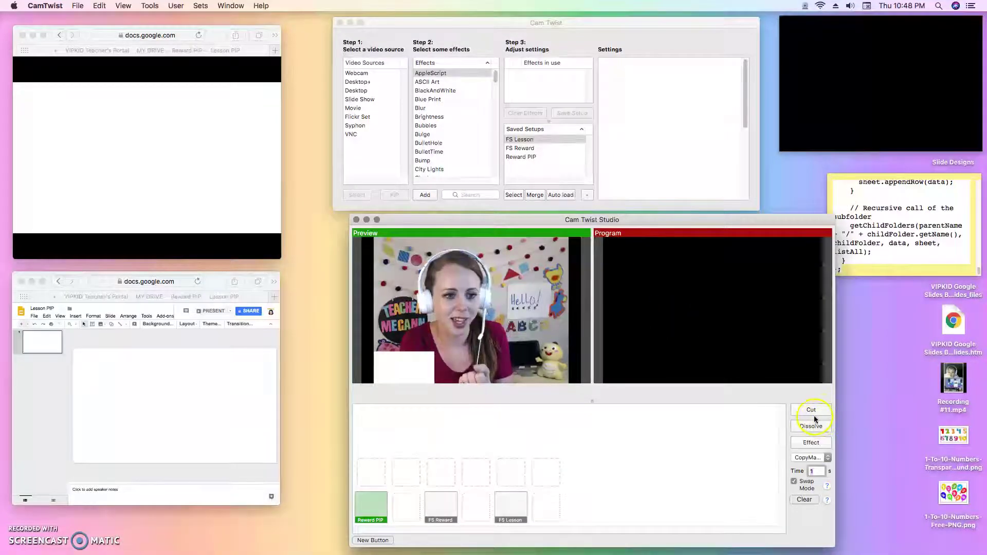
left_click(812, 447)
left_click(809, 457)
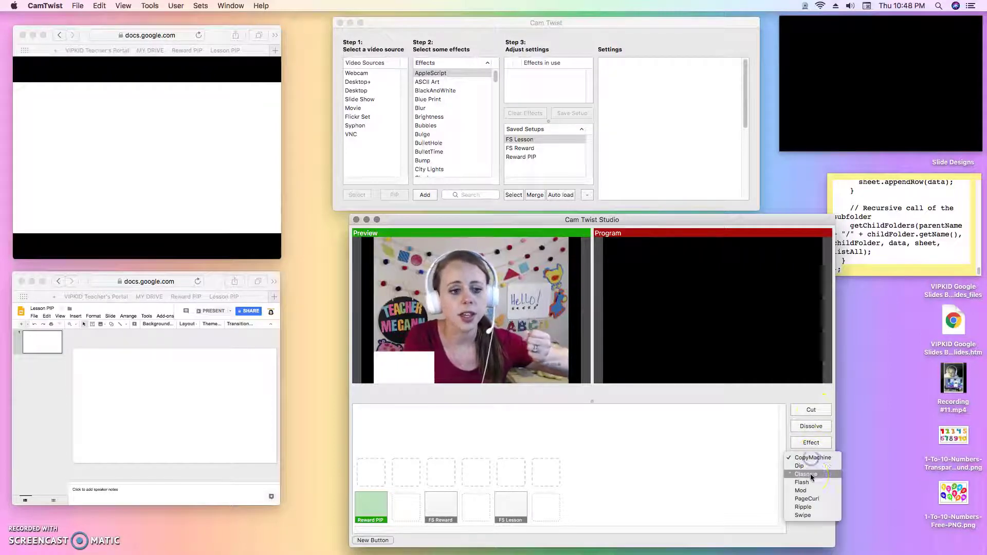
left_click(774, 395)
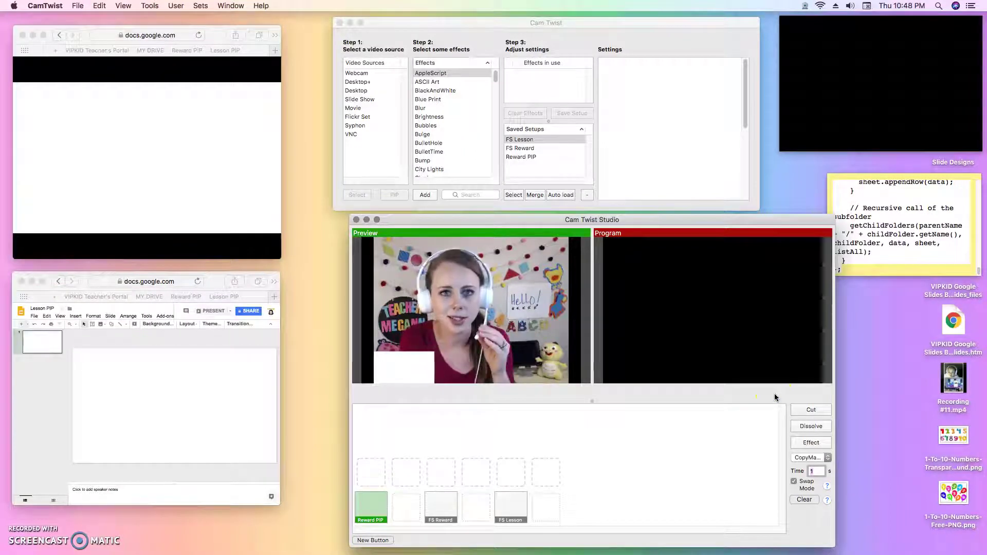
left_click(810, 447)
left_click(811, 446)
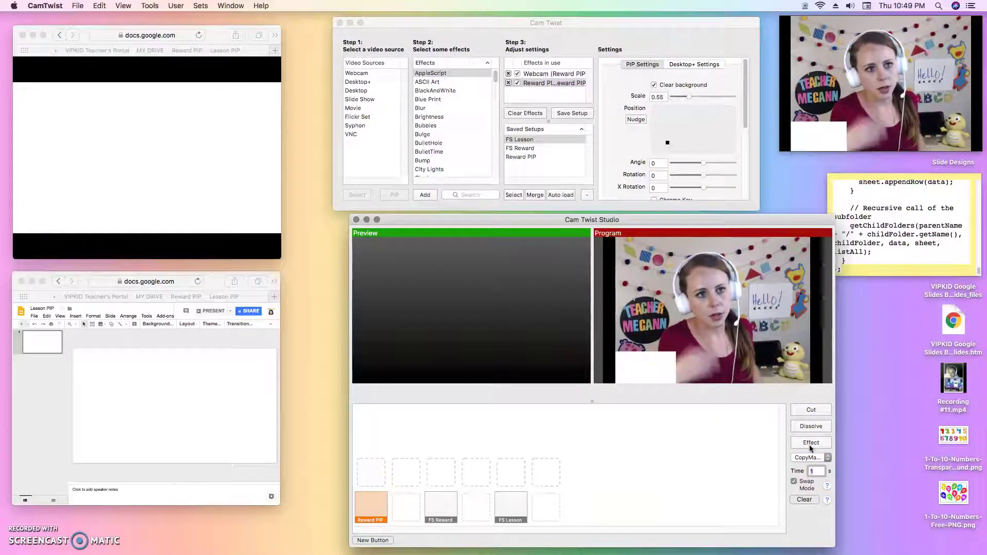
left_click(790, 465)
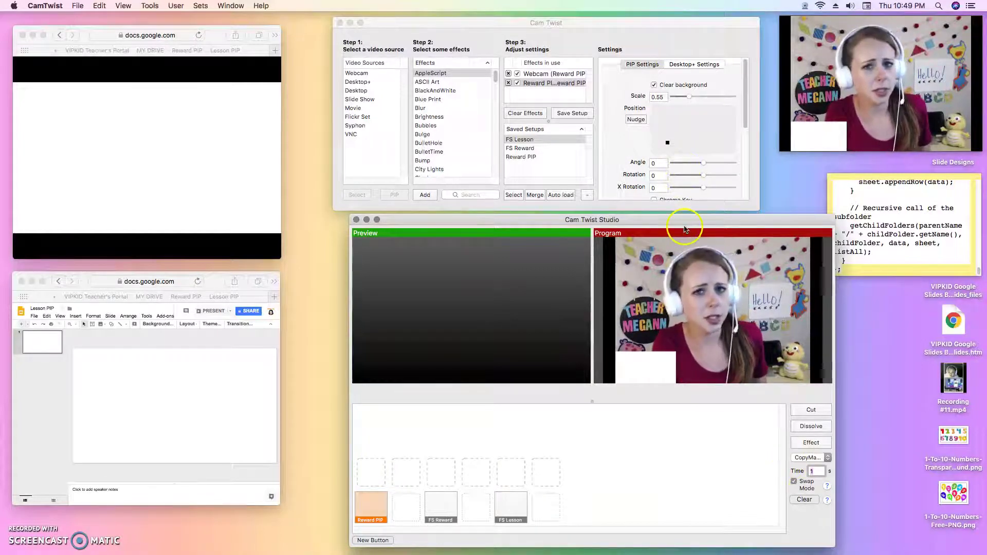
left_click_drag(688, 225, 688, 224)
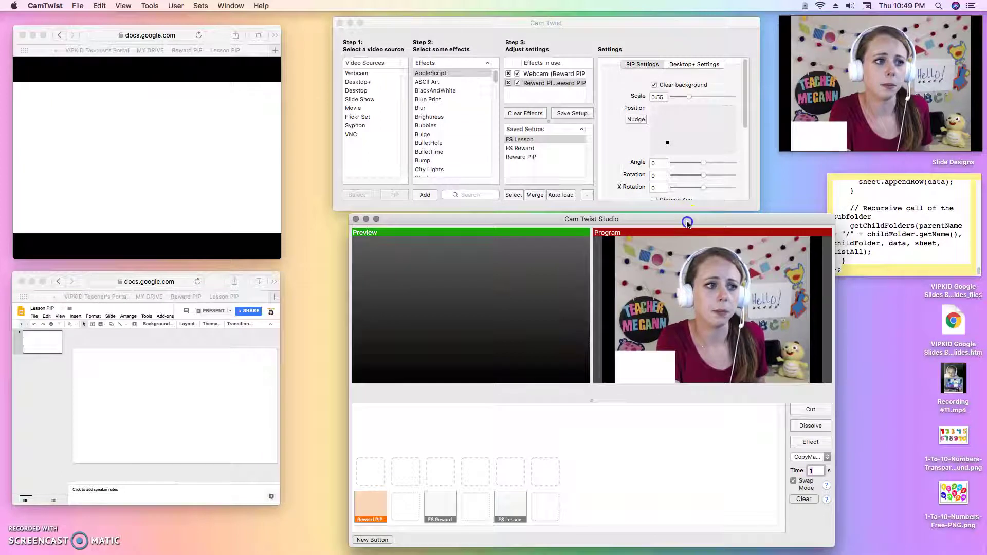
Load the FS Reward setup into the Studio preview.
left_click(350, 519)
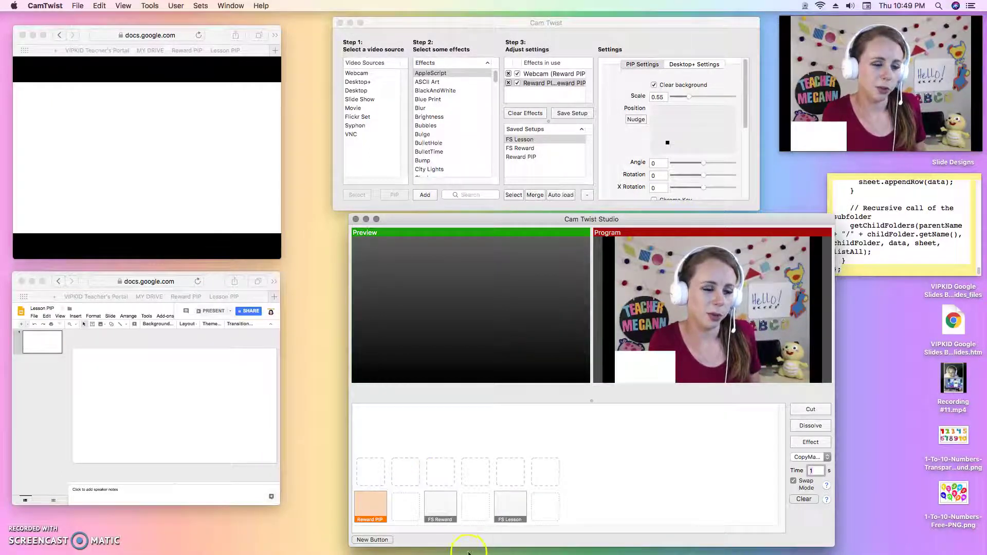
mouse_move(458, 506)
left_mouse_down()
mouse_move(441, 511)
mouse_move(449, 508)
left_mouse_up()
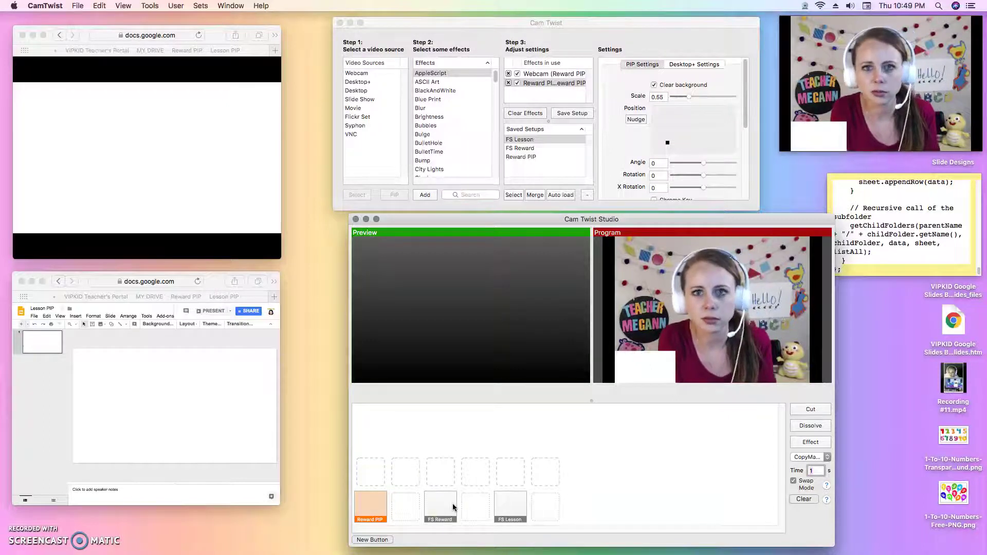
left_click(453, 507)
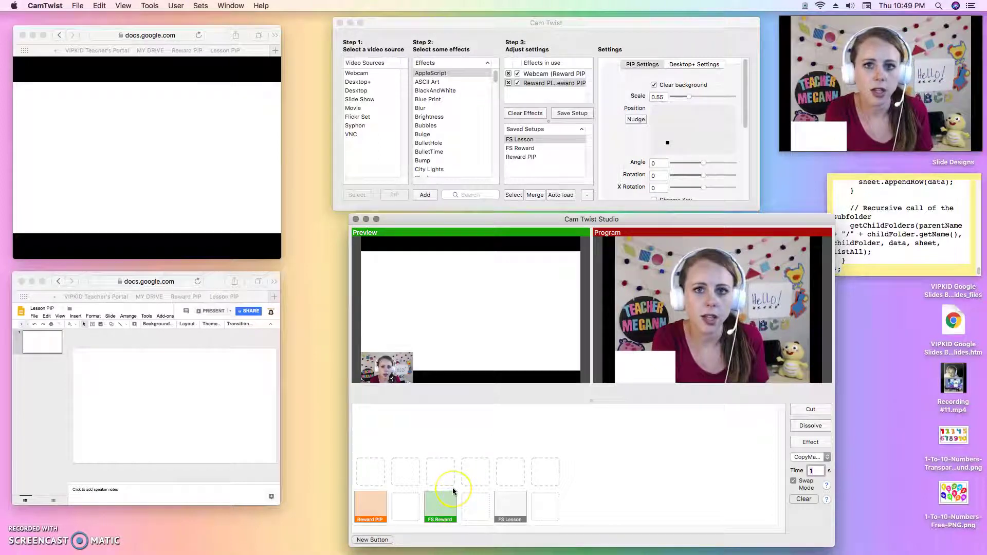
left_click(452, 491)
left_click(578, 13)
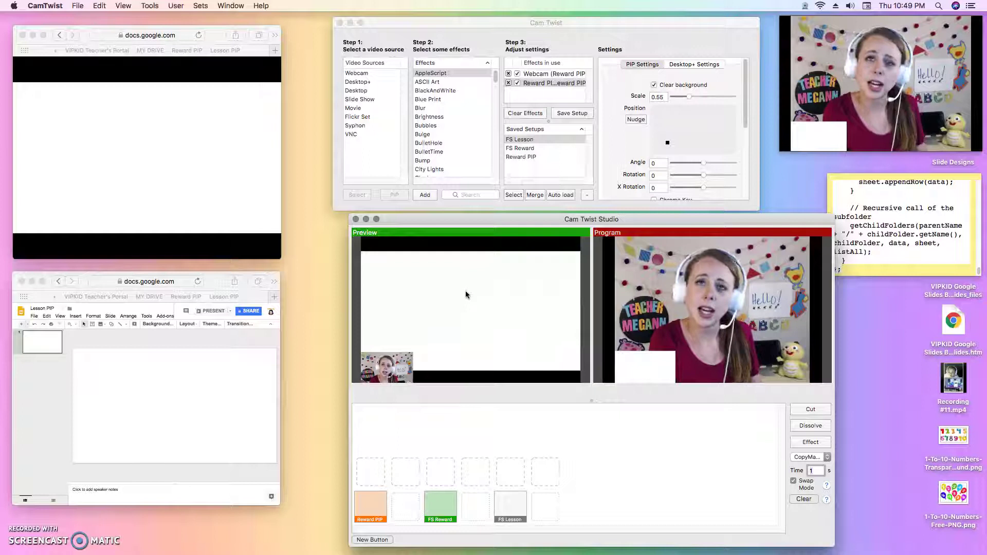
left_click(470, 297)
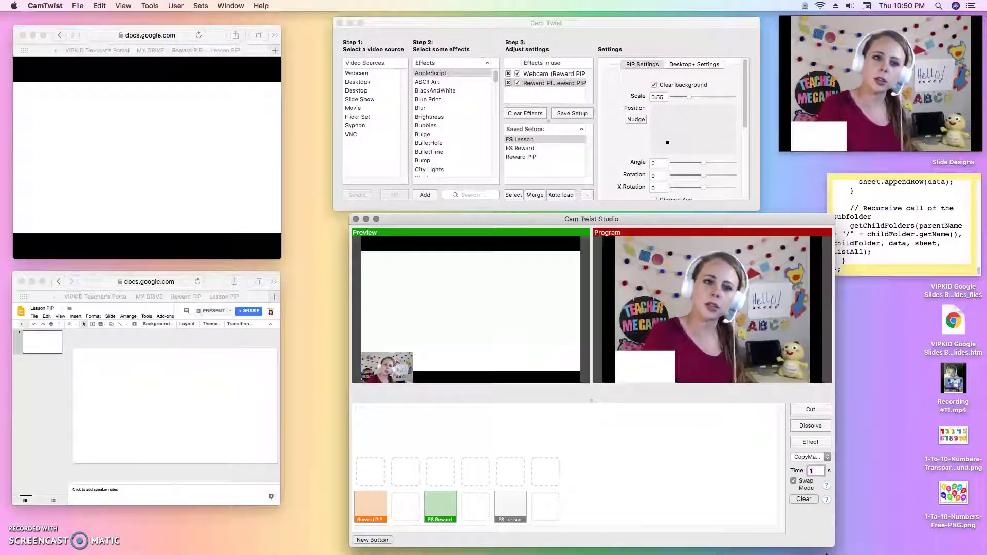
Switch to Safari, restore the minimized Dress Dino 5 presentation window and exit its slideshow.
mouse_move(810, 552)
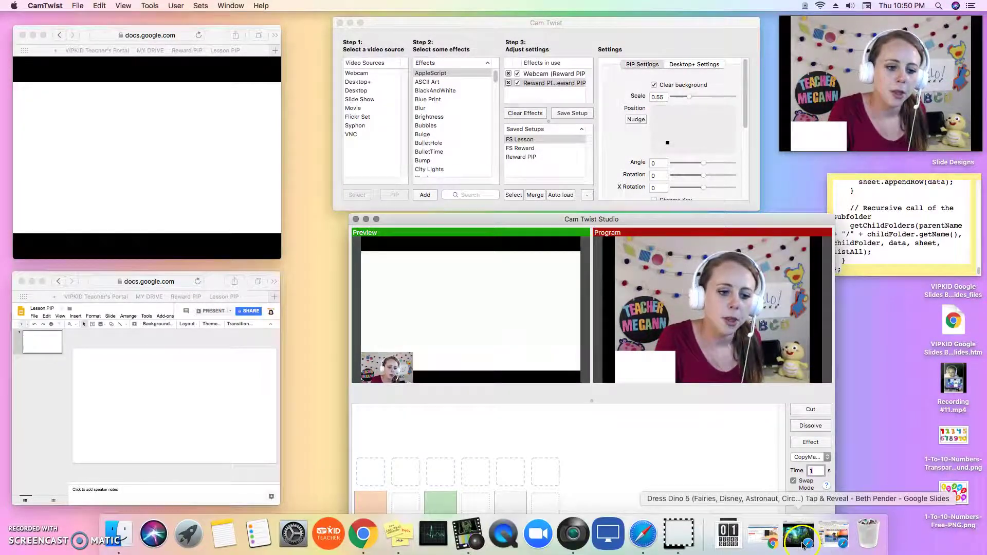
left_click(803, 537)
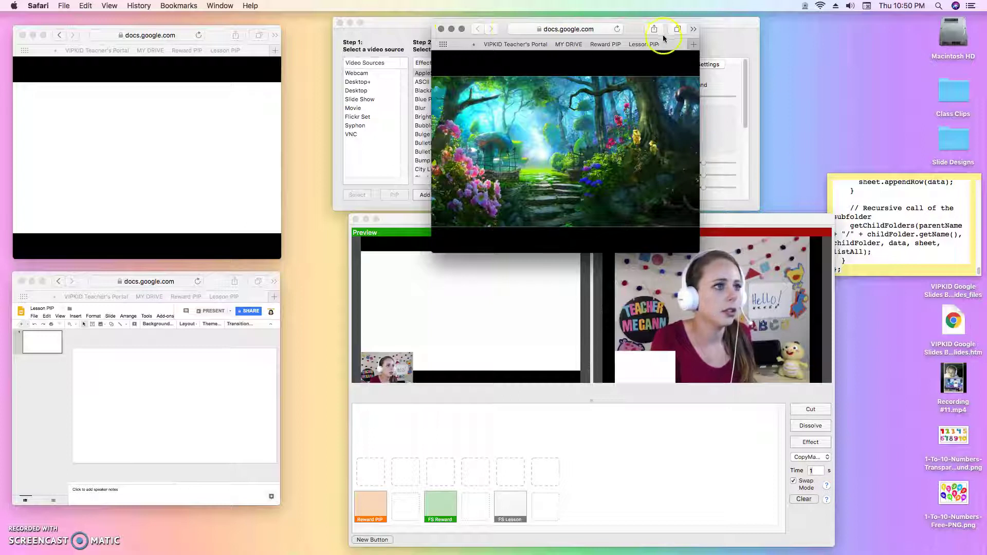
left_click_drag(637, 29, 534, 81)
left_click(525, 115)
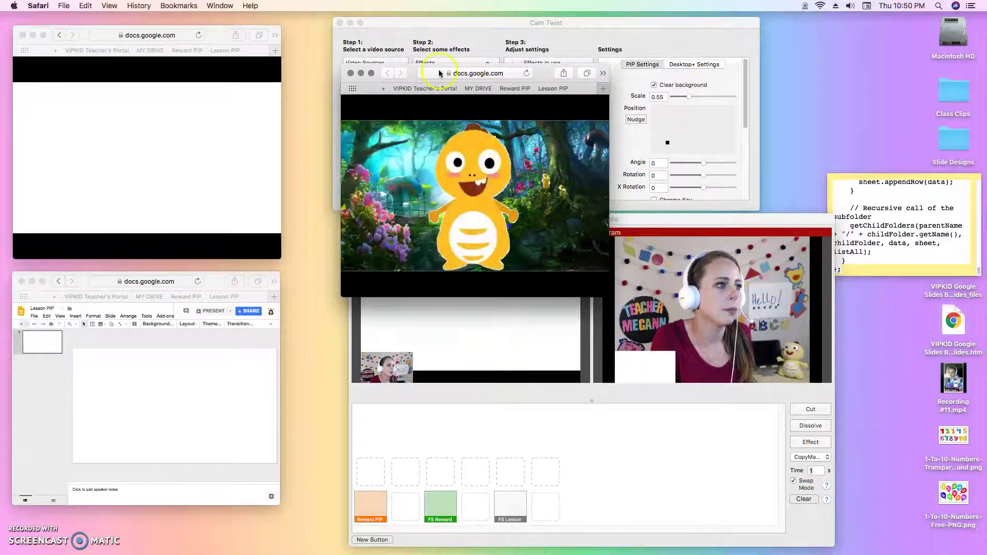
mouse_move(521, 289)
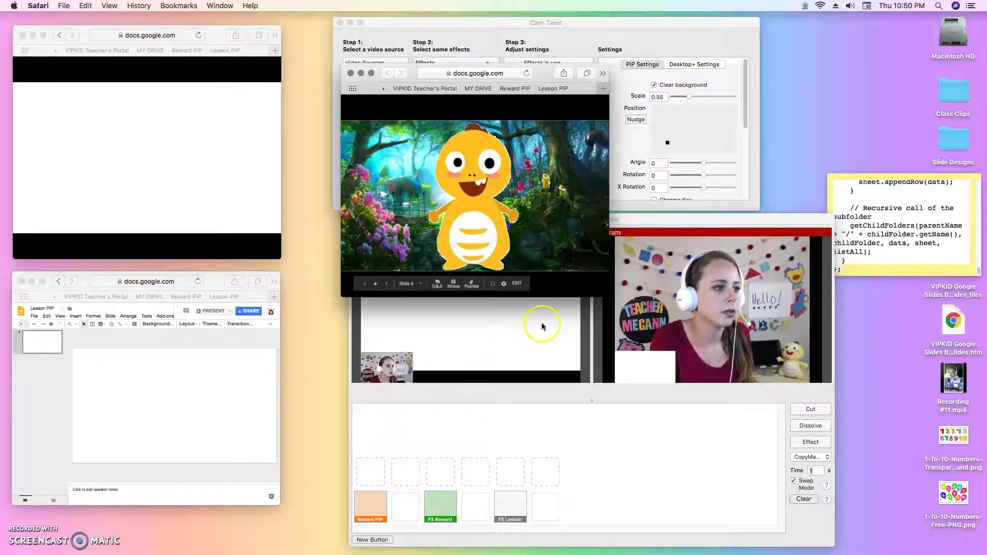
left_click(518, 284)
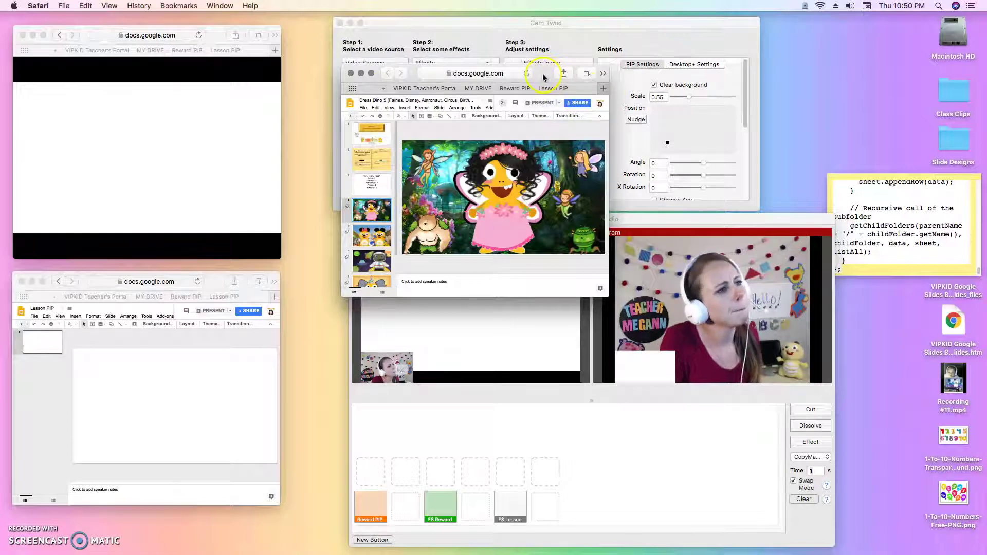
Copy the Dress Dino 5 presentation's address into a new tab of the Reward PIP browser window, and put the original window away.
left_click(508, 75)
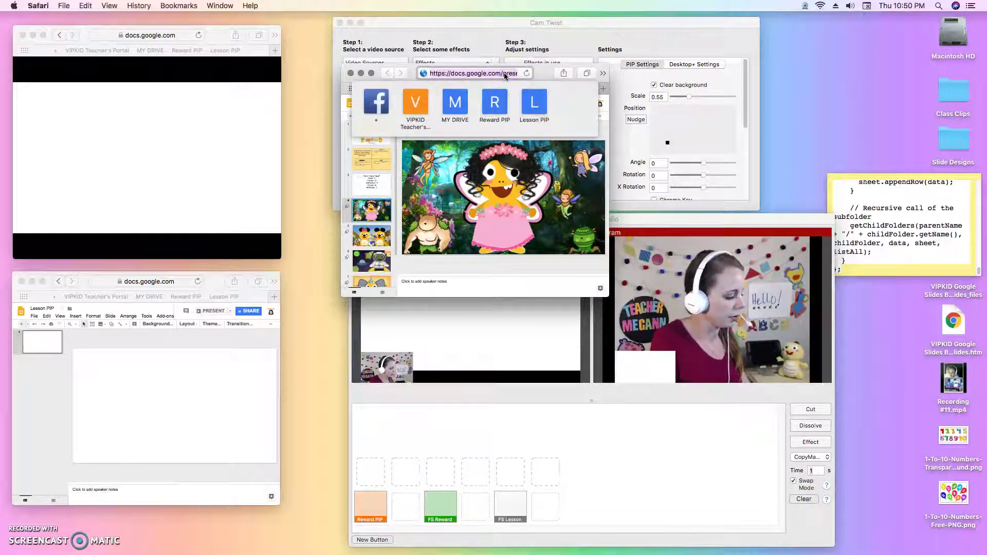
left_click(238, 65)
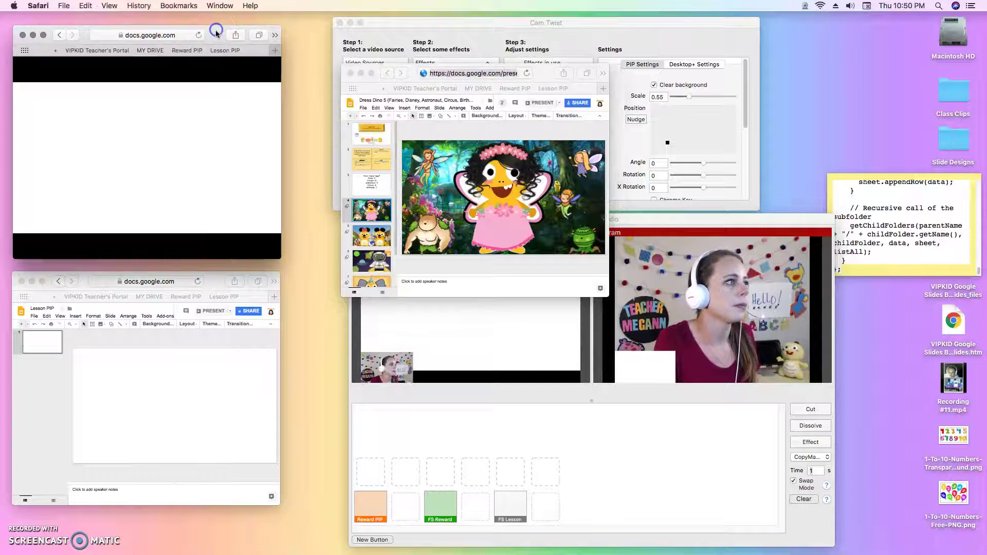
left_click(274, 52)
key("super+v")
key("Return")
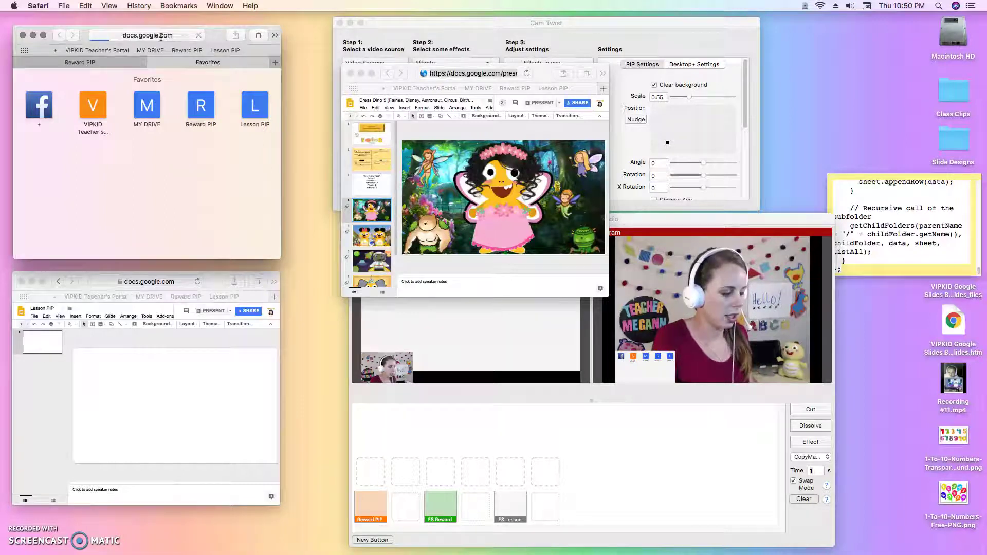
left_click(560, 91)
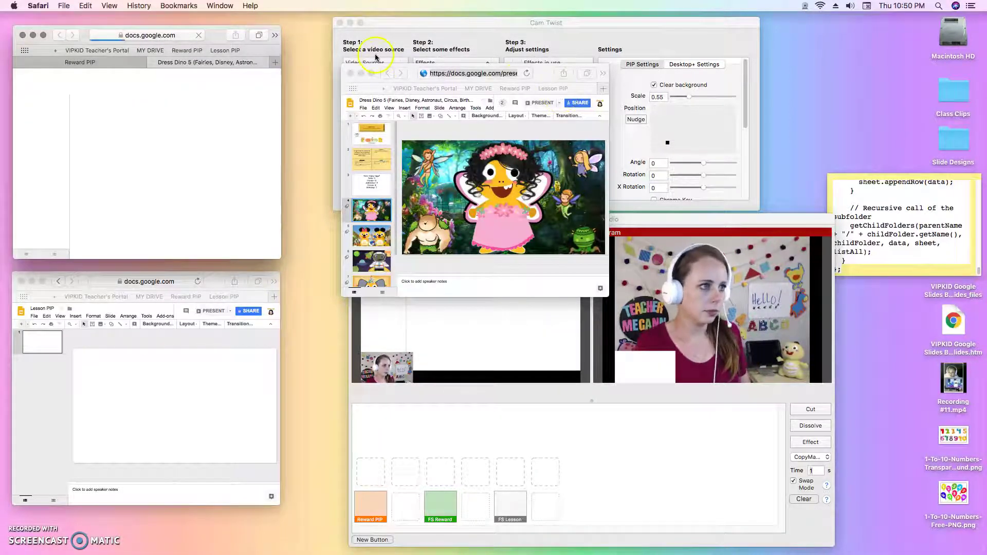
left_click(607, 231)
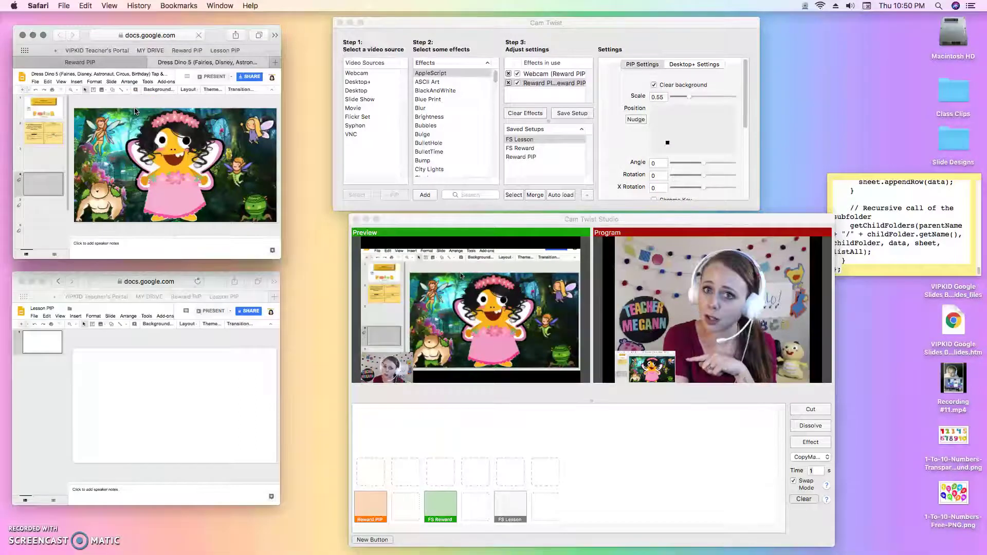
Present Dress Dino 5 in presenter view from slide 4, and close the separate speaker notes window.
left_click(231, 77)
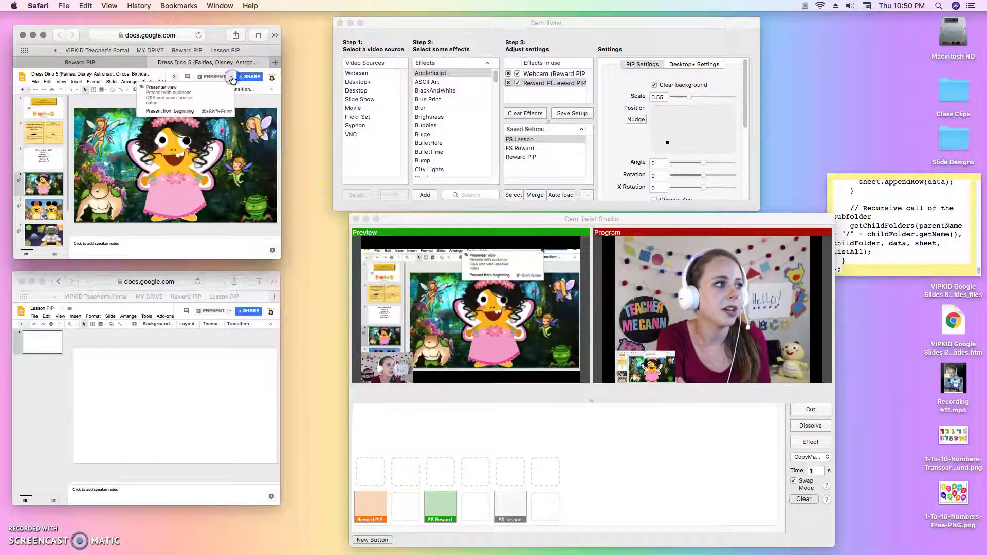
left_click(190, 98)
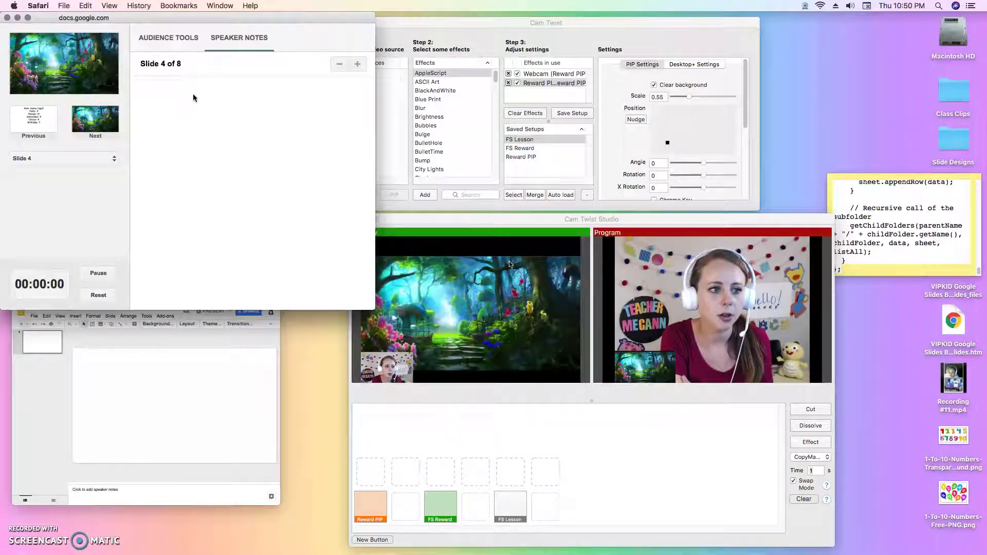
left_click(8, 17)
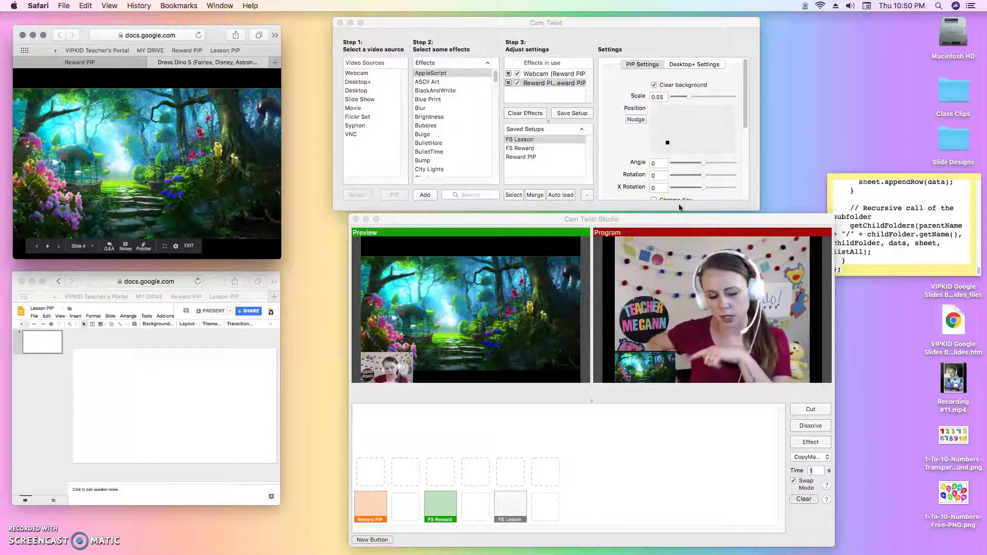
Switch back to CamTwist and send the FS Reward setup to the program output with the CopyMachine effect.
left_click(628, 319)
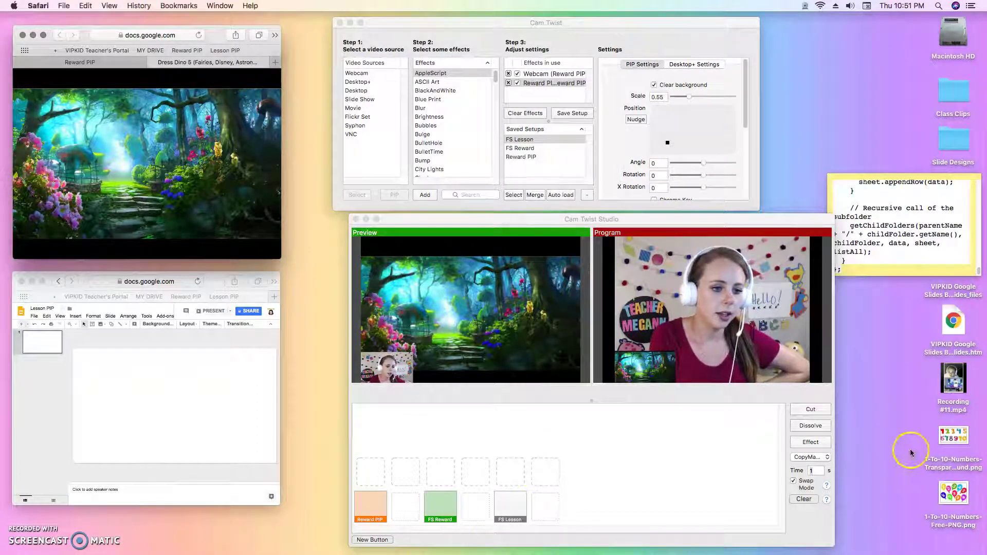
left_click(807, 443)
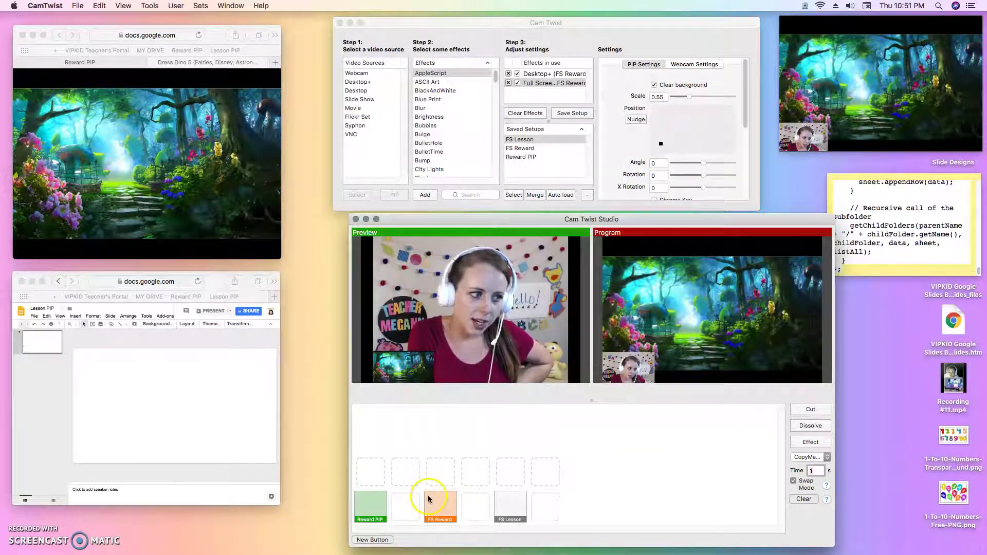
Clear and reload the Reward PIP setup in the preview, and swap it with the FS Reward program output and back.
left_click(445, 502)
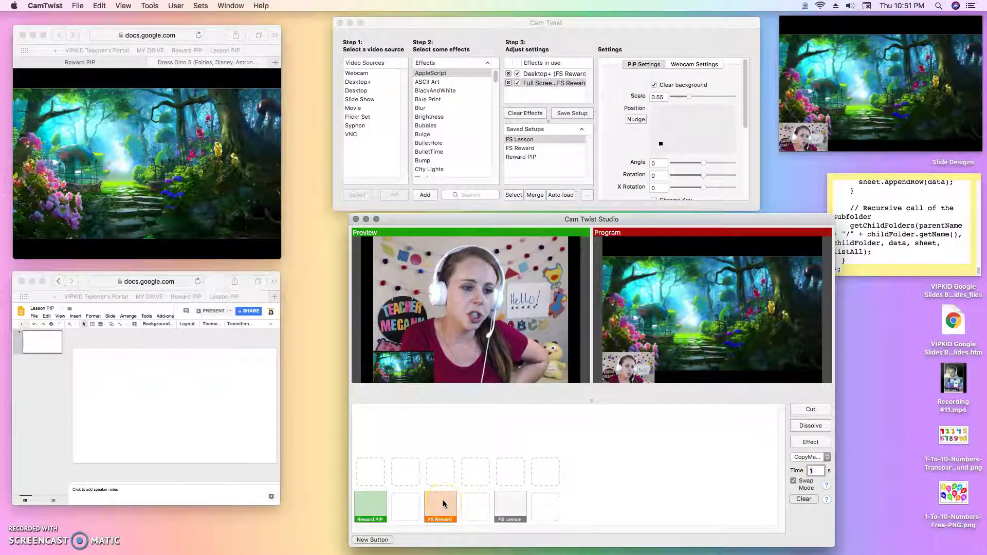
left_click(378, 509)
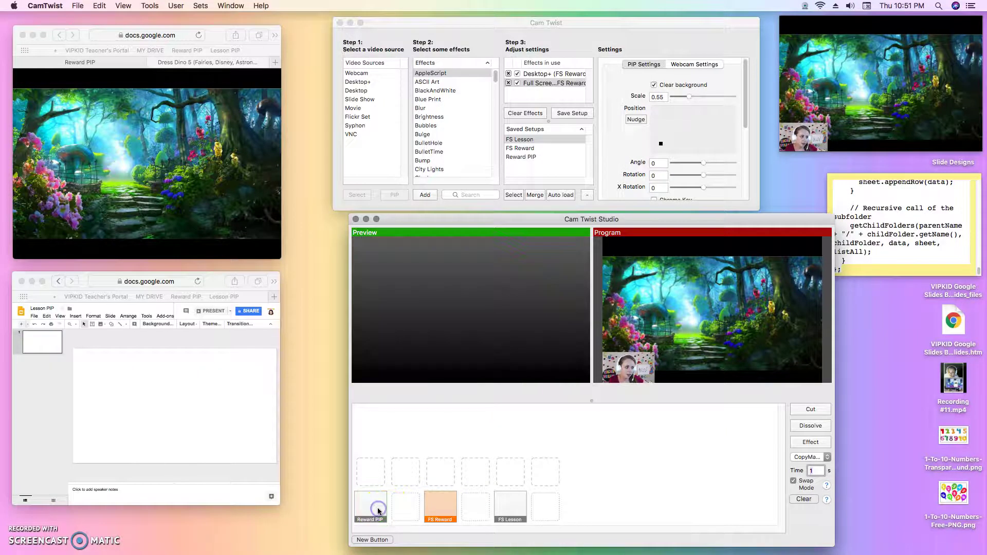
left_click(378, 509)
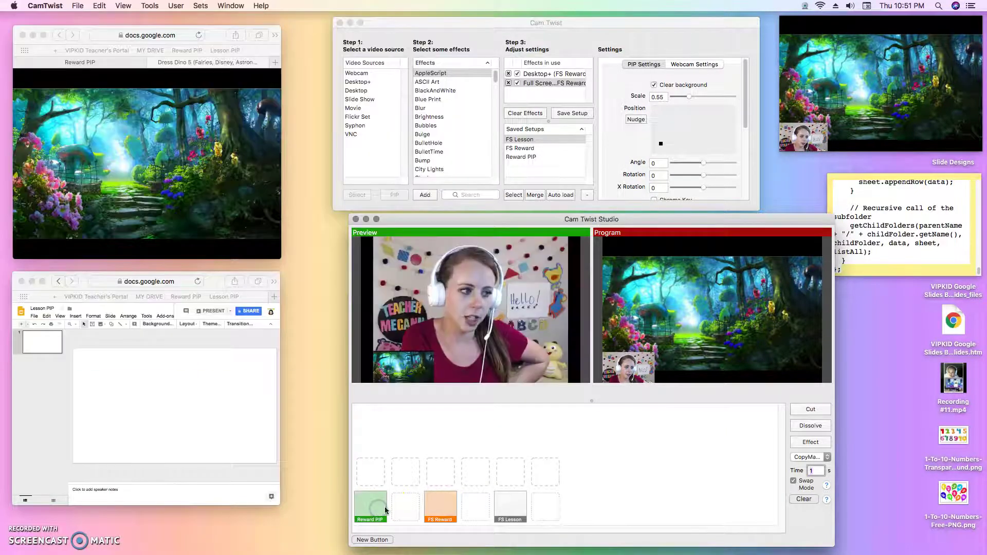
left_click(439, 508)
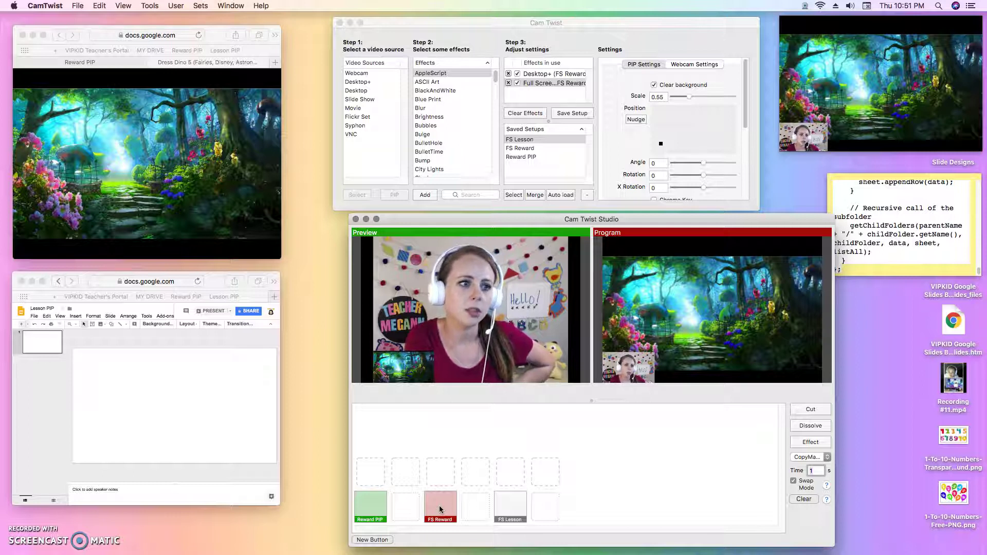
left_click(440, 506)
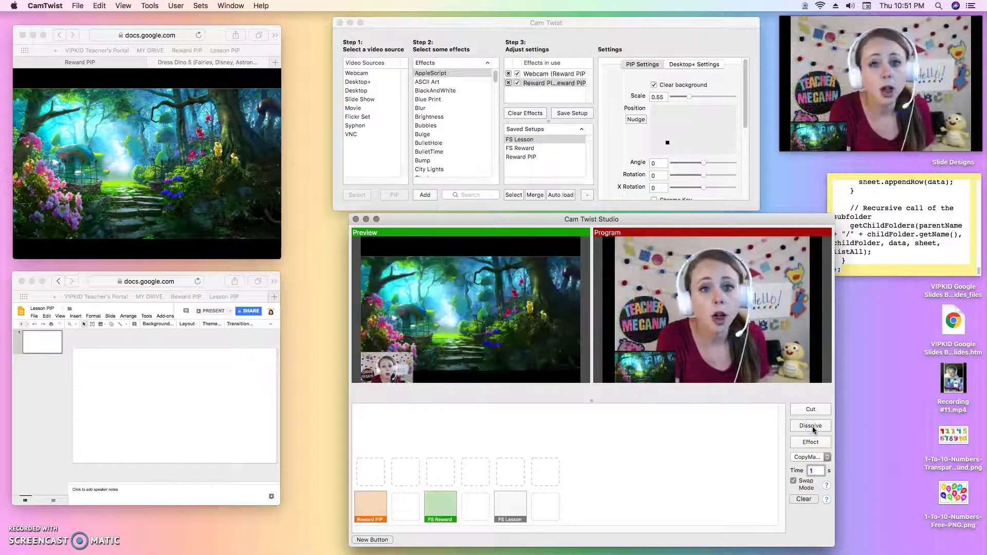
left_click(810, 411)
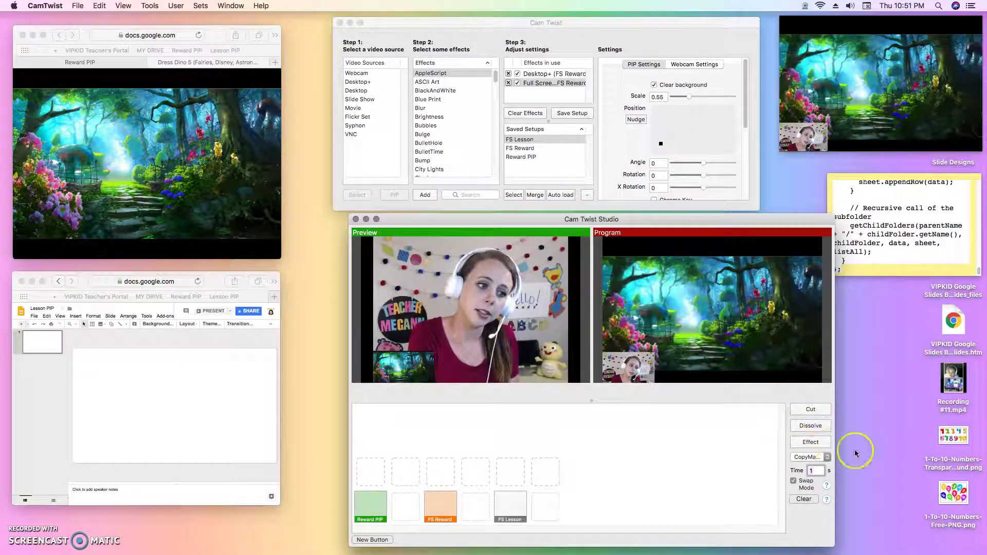
Choose the Swipe transition effect and use it to send the Reward PIP setup to the program output.
left_click(826, 457)
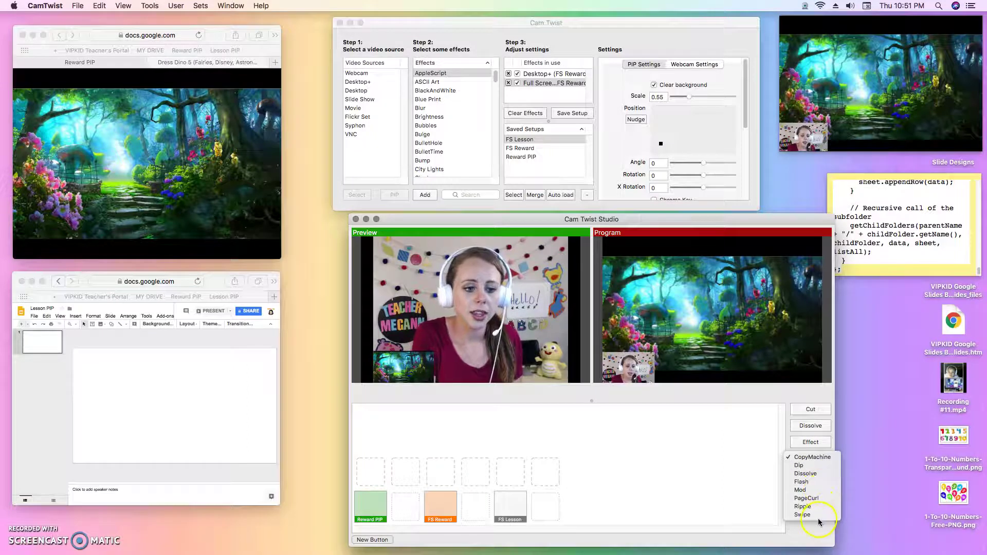
left_click(805, 514)
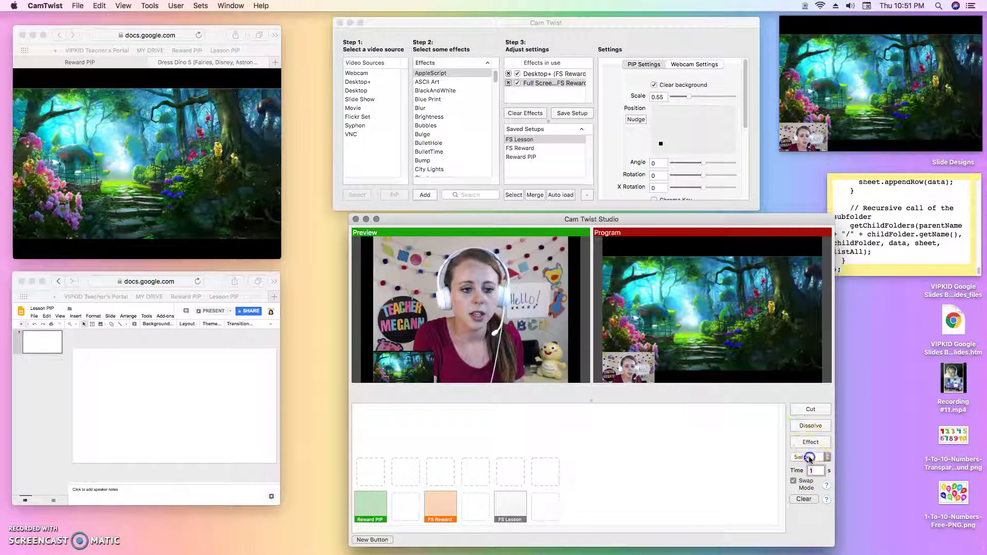
left_click(809, 458)
left_click(772, 459)
left_click(807, 442)
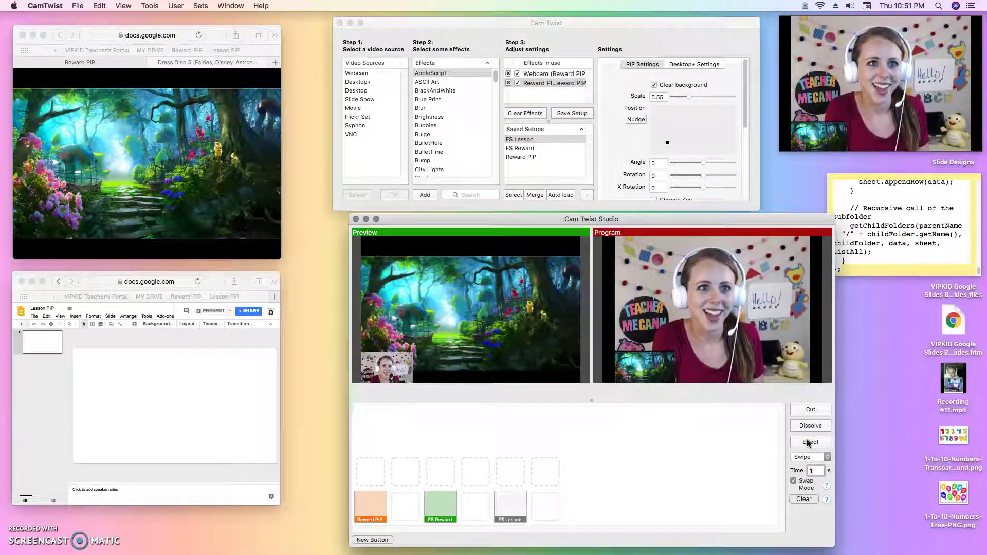
Change the transition effect to Ripple and use it to send the FS Reward setup to the program output.
left_click(808, 457)
left_click(803, 449)
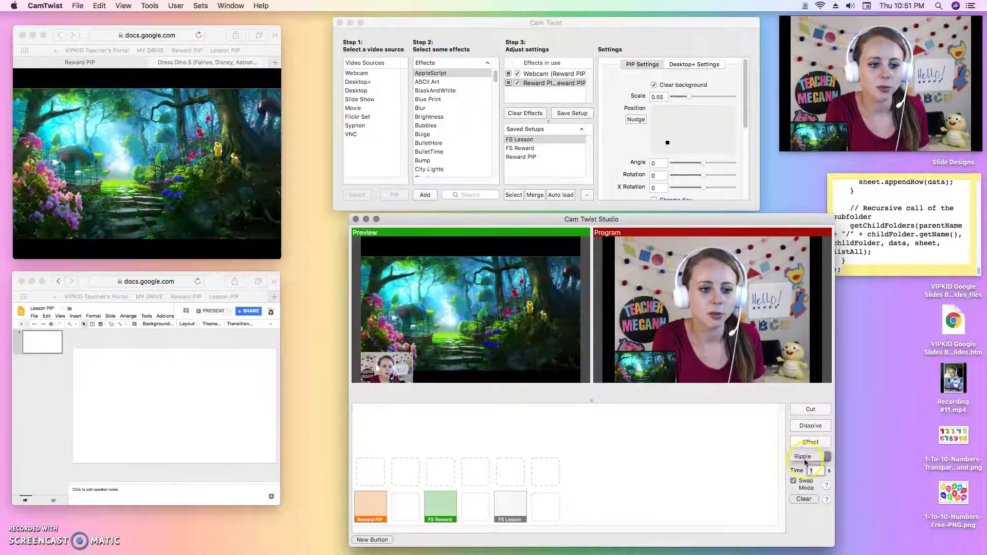
left_click(806, 444)
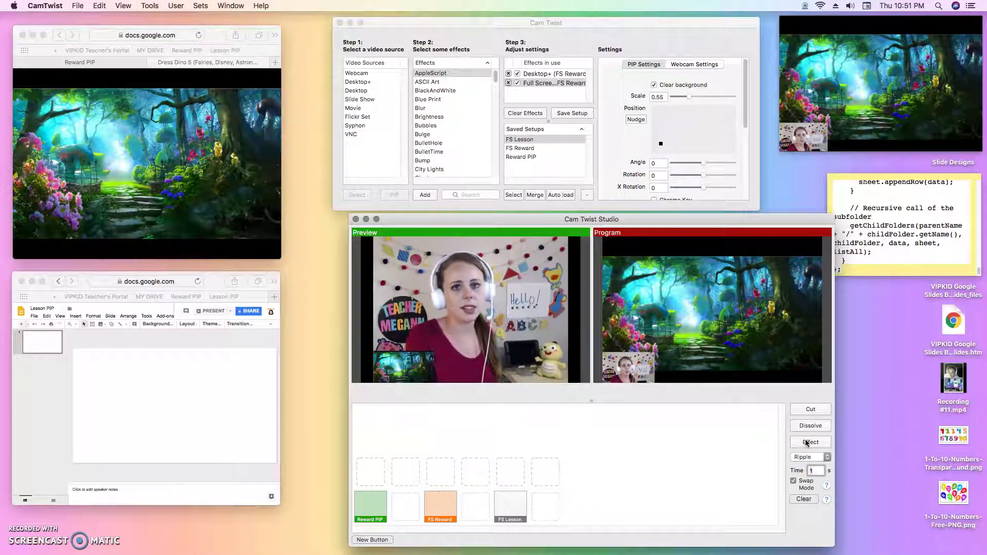
left_click(453, 524)
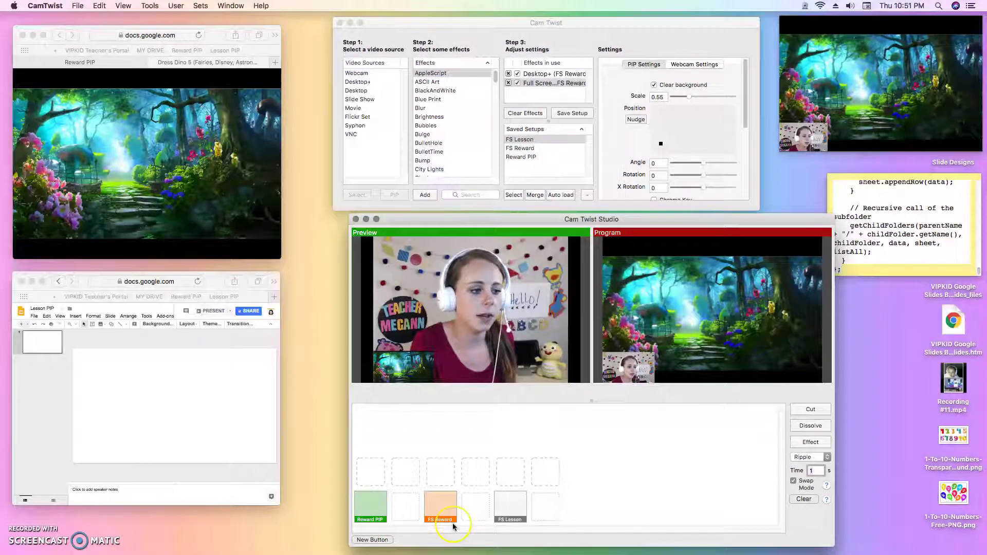
left_click(462, 518)
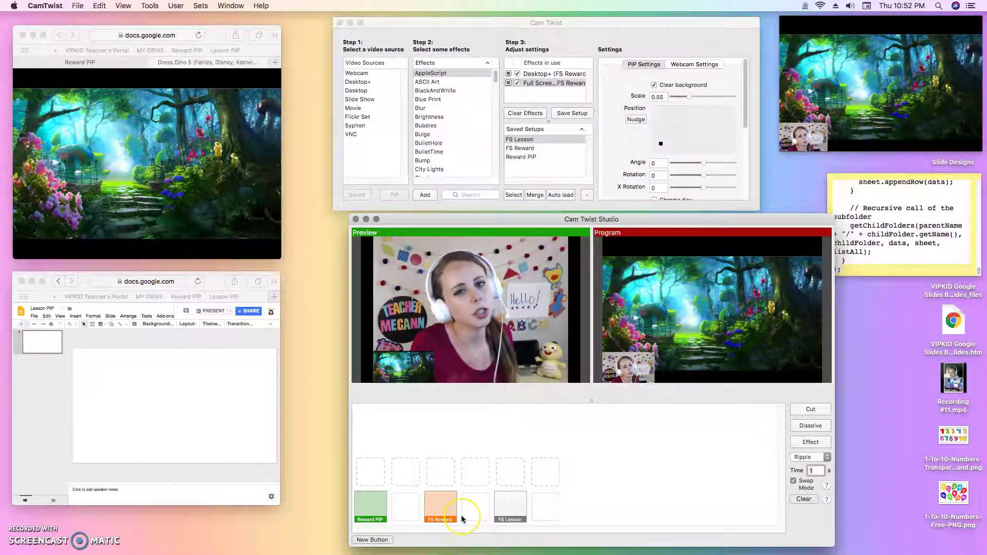
left_click(462, 519)
left_click(512, 326)
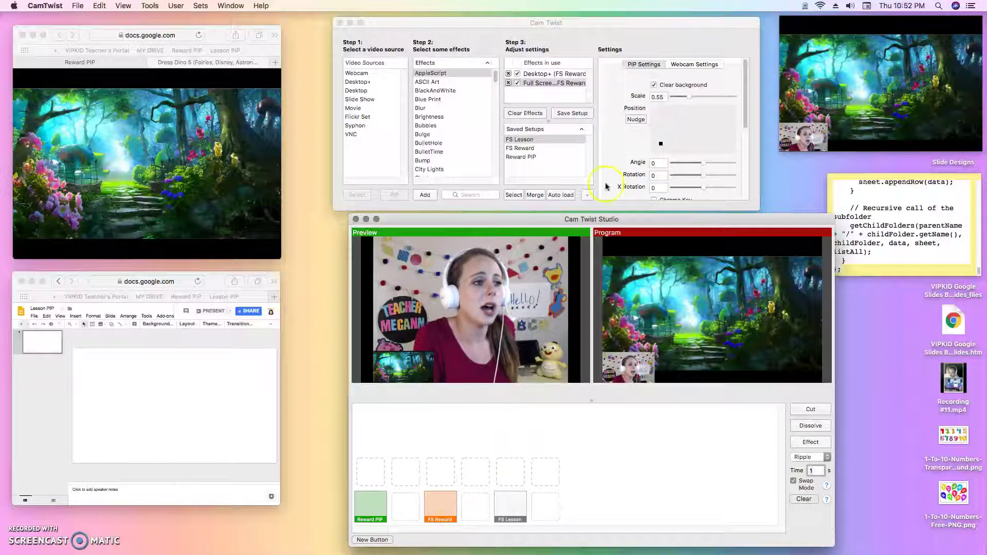
left_click(622, 225)
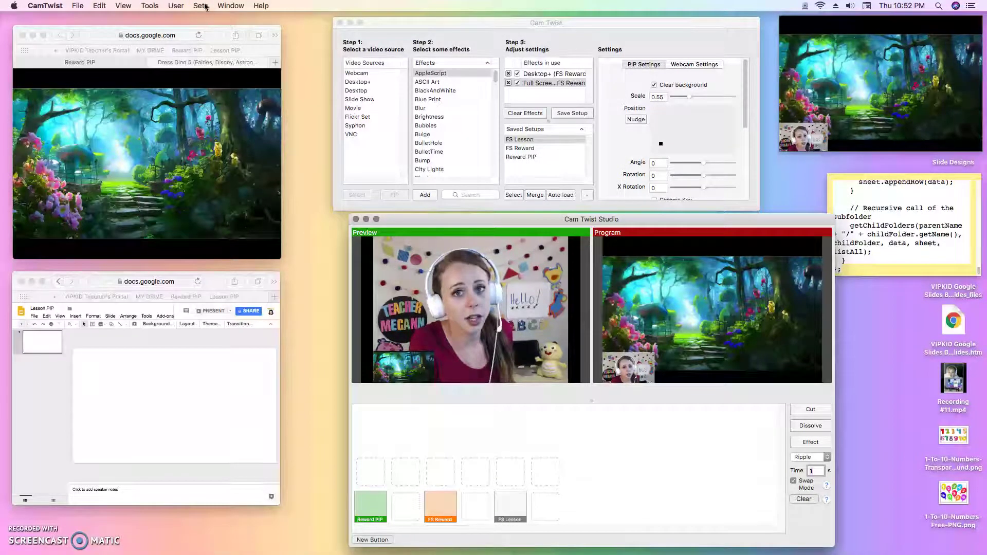
left_click(773, 272)
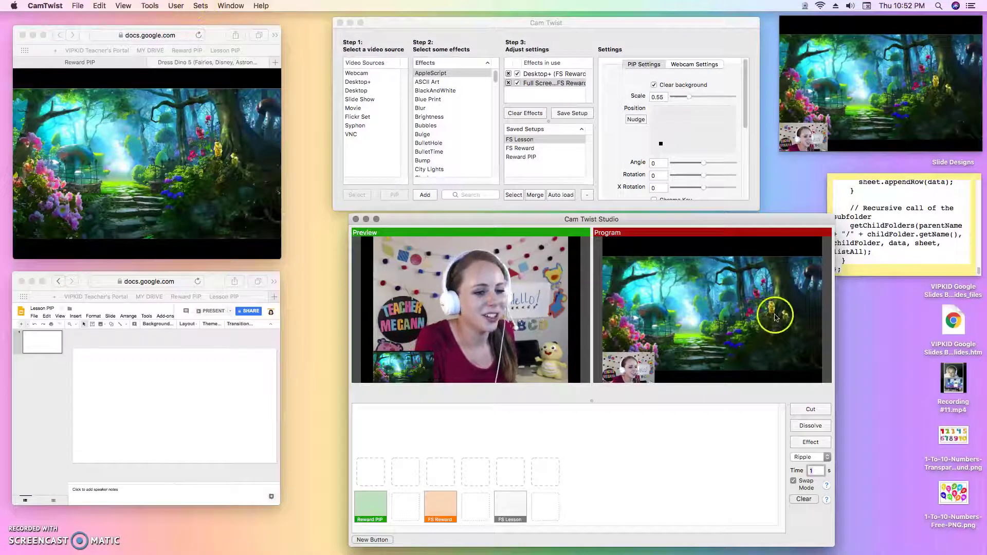
Open the user menu editor and move its window aside so the Studio buttons and preview stay uncovered.
left_click(177, 6)
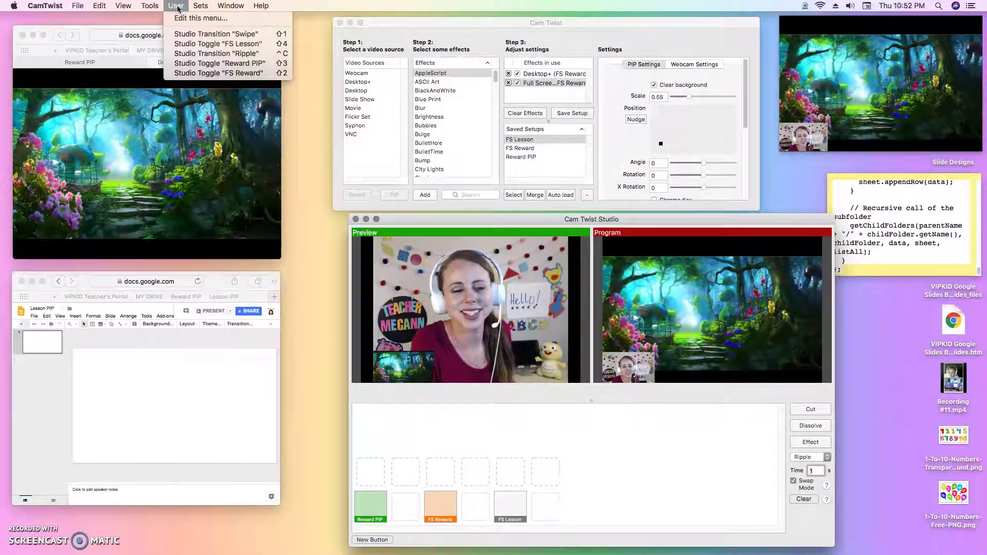
left_click(177, 18)
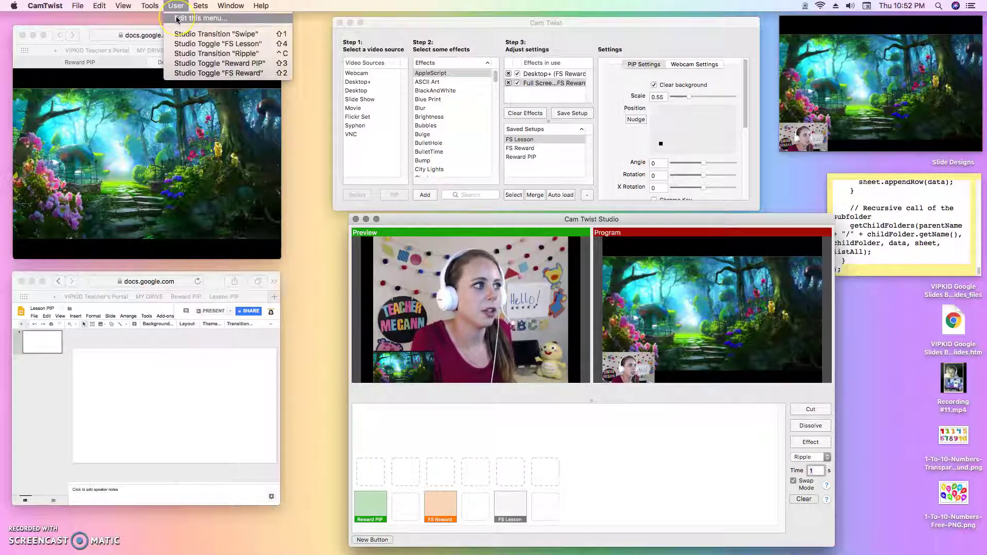
left_click(288, 114)
left_click_drag(288, 115, 889, 171)
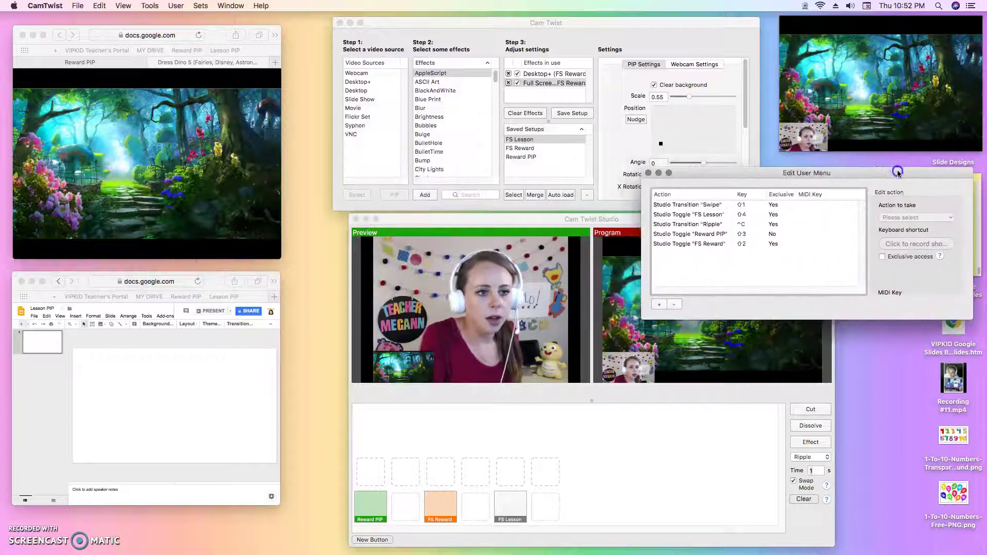
left_click(652, 160)
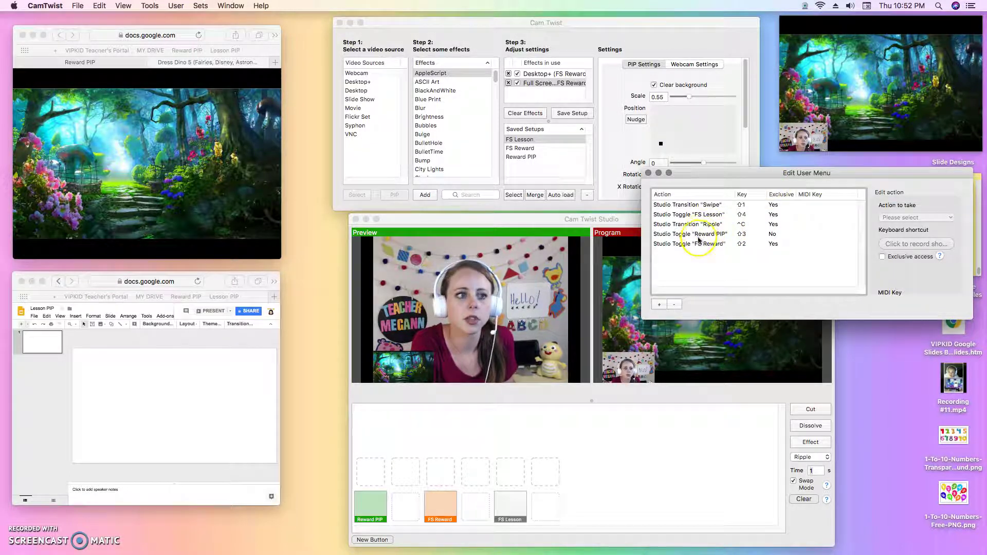
Delete all existing actions from the user menu: the Swipe and Ripple transitions and the FS Lesson, Reward PIP and FS Reward toggles.
left_click(677, 205)
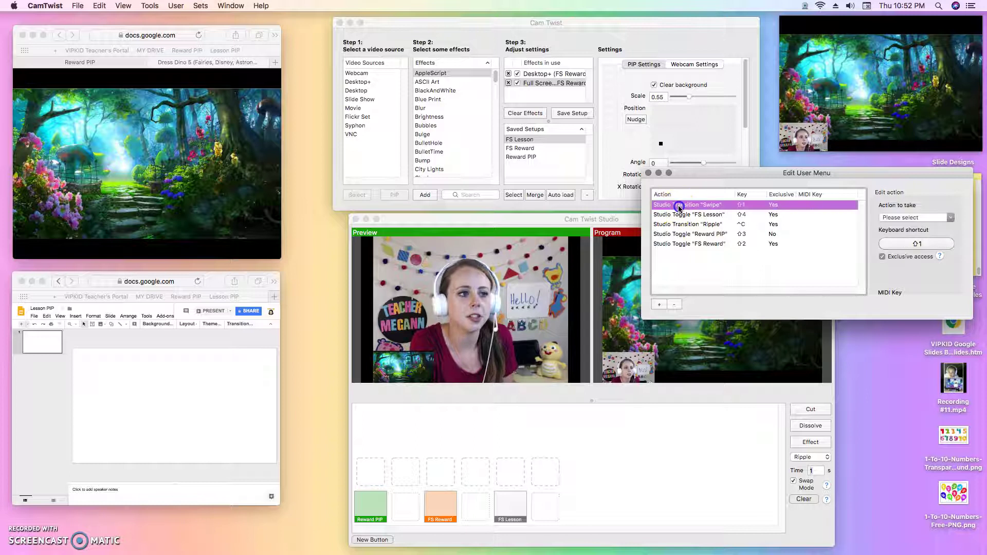
left_click(675, 305)
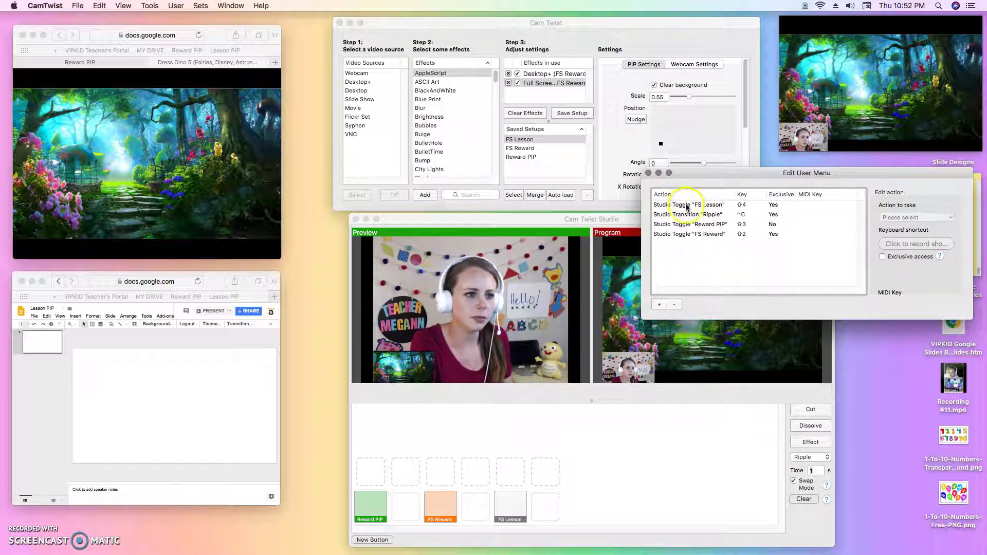
left_click(674, 304)
left_click(684, 205)
left_click(675, 304)
left_click(678, 205)
left_click(674, 305)
left_click(678, 205)
left_click(675, 305)
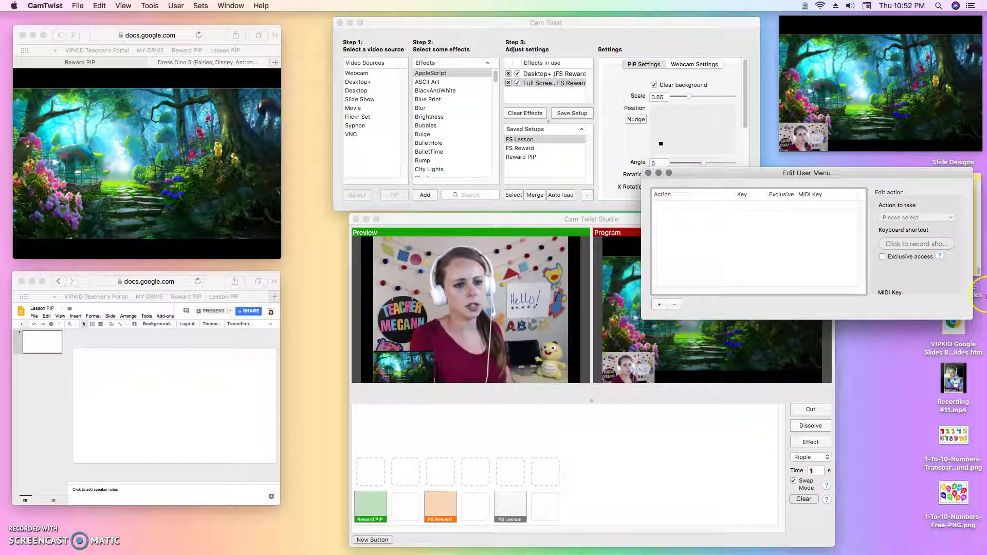
left_click(659, 305)
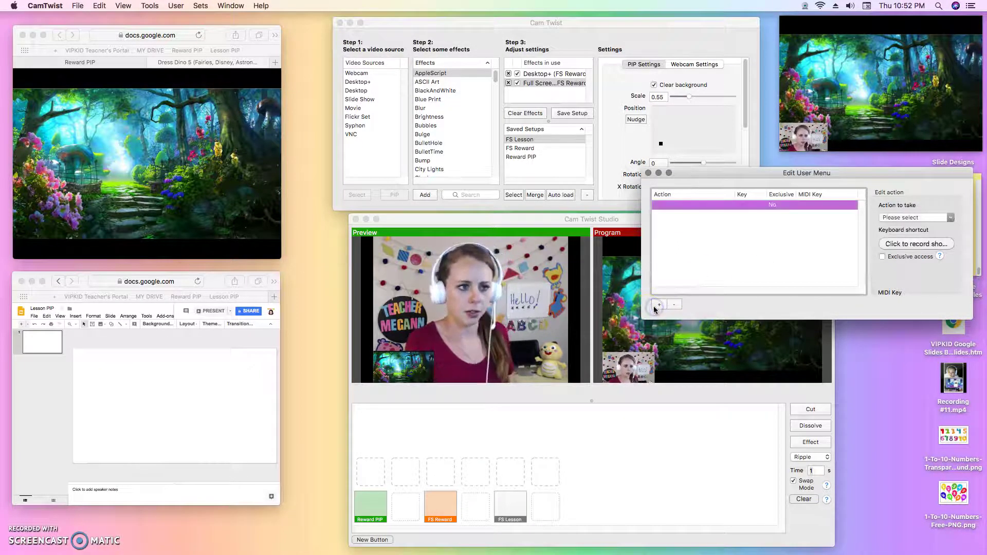
left_click_drag(659, 291, 651, 189)
left_click(908, 218)
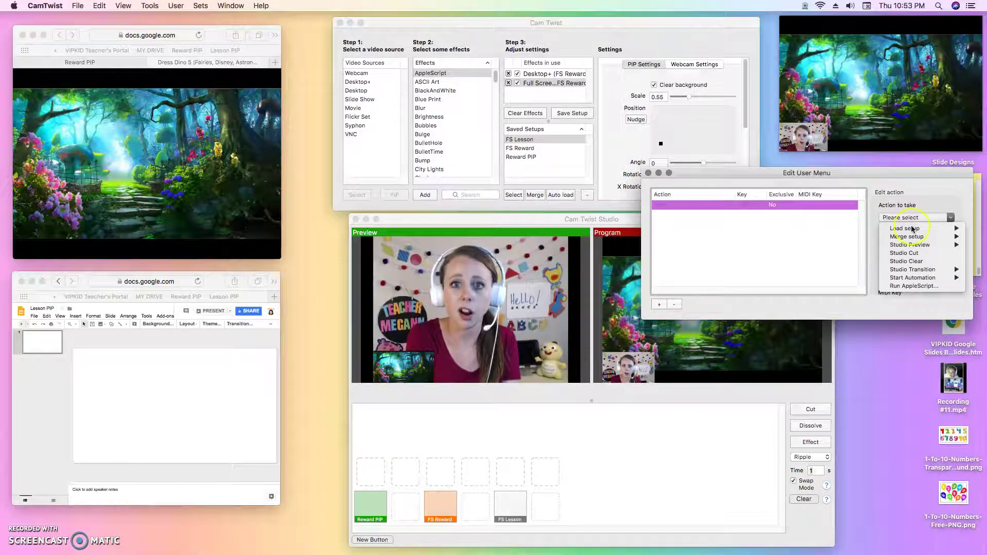
mouse_move(922, 271)
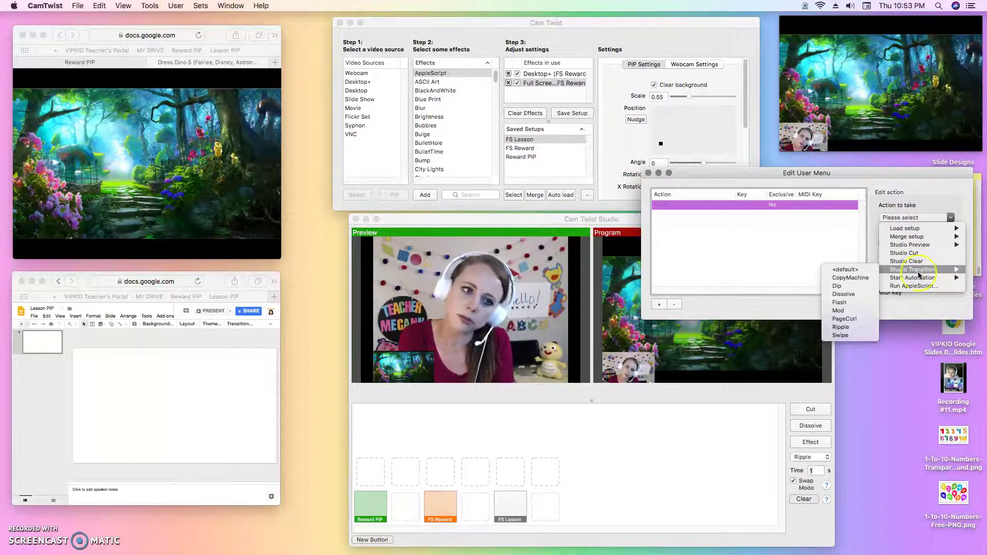
left_click(833, 326)
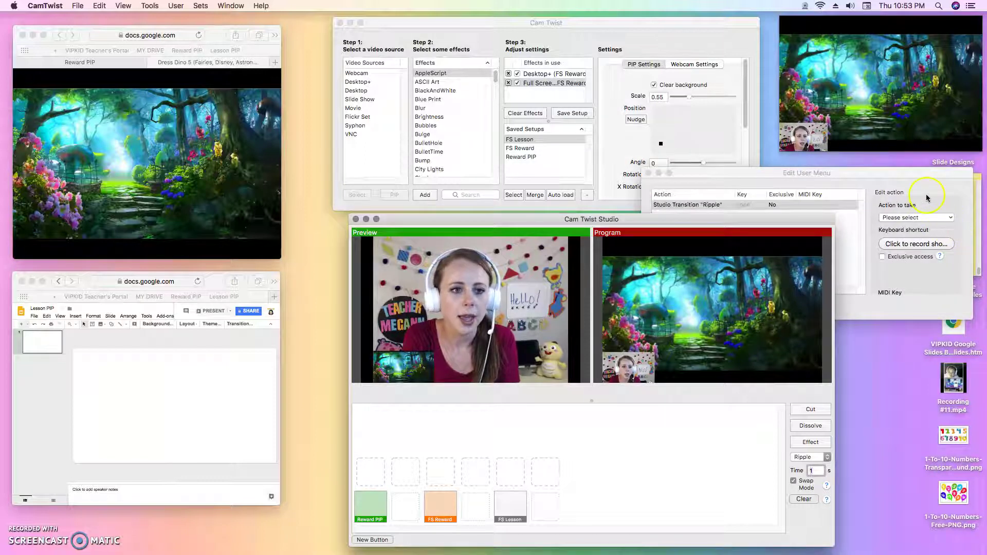
left_click(928, 198)
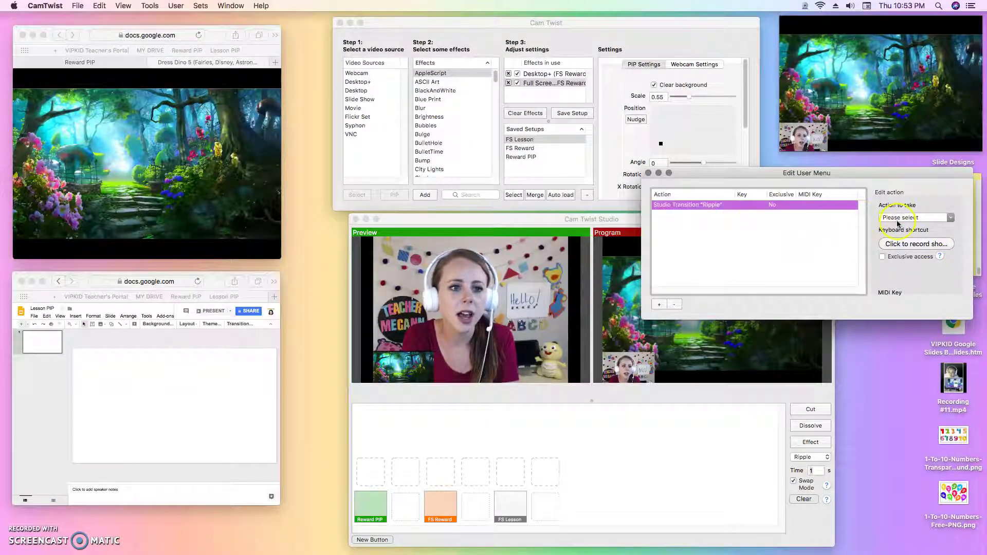
left_click(747, 206)
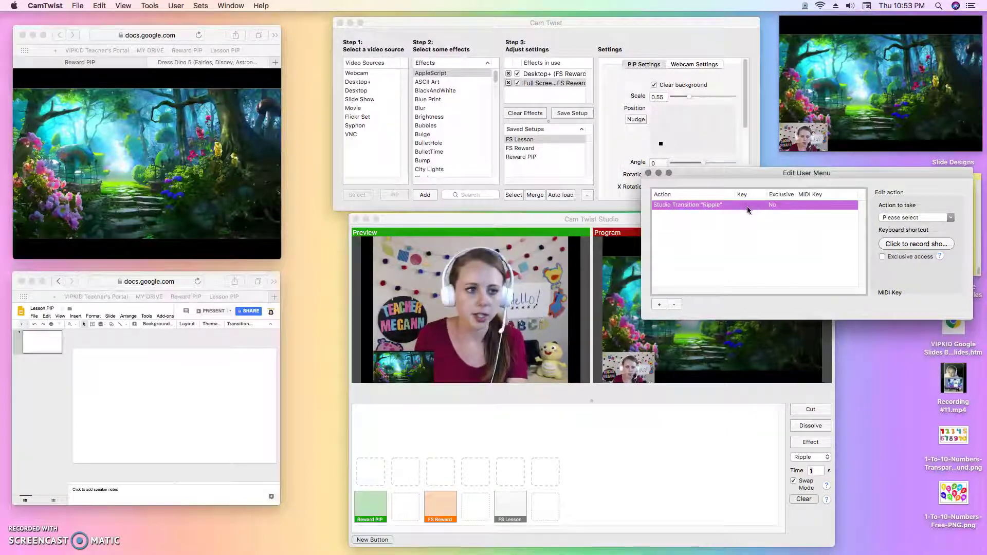
left_click(906, 210)
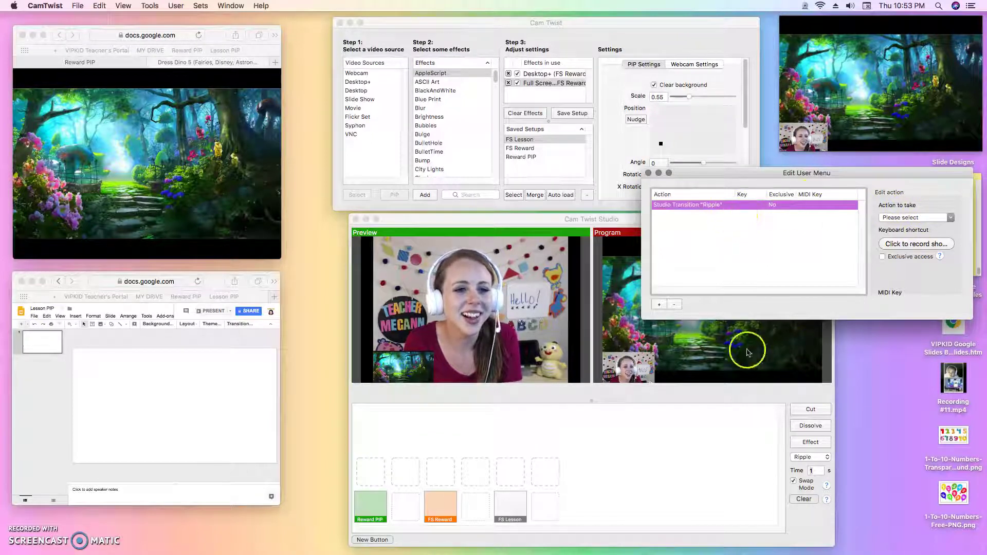
left_click(674, 305)
Add a user menu action for the Ripple Studio Transition and assign it the keyboard shortcut Control+Z.
left_click(659, 305)
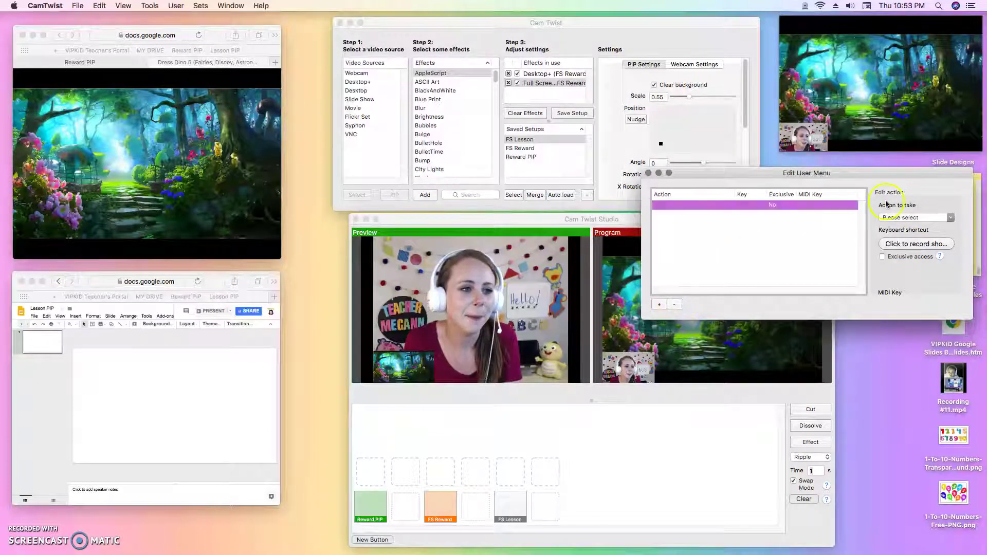
left_click(917, 217)
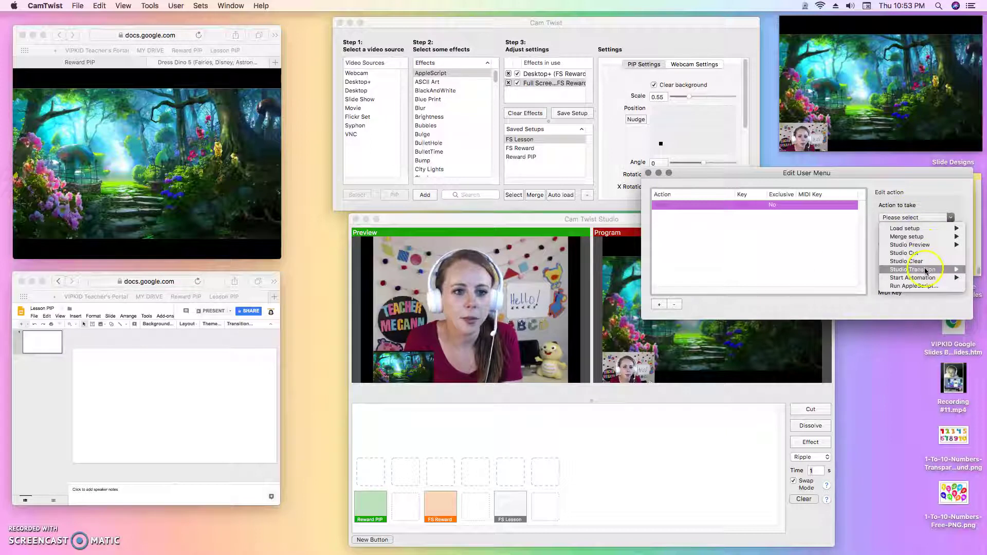
mouse_move(913, 270)
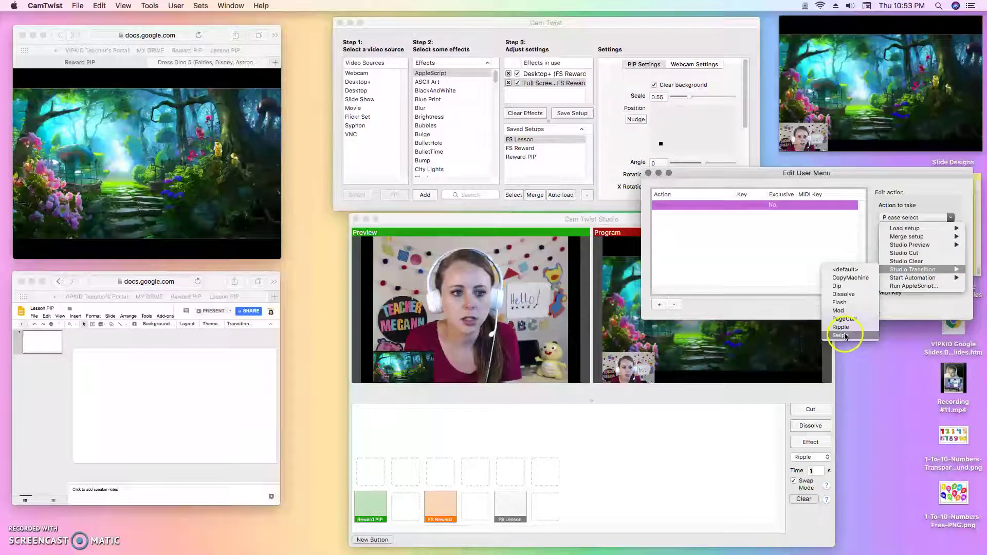
left_click(843, 327)
left_click(923, 246)
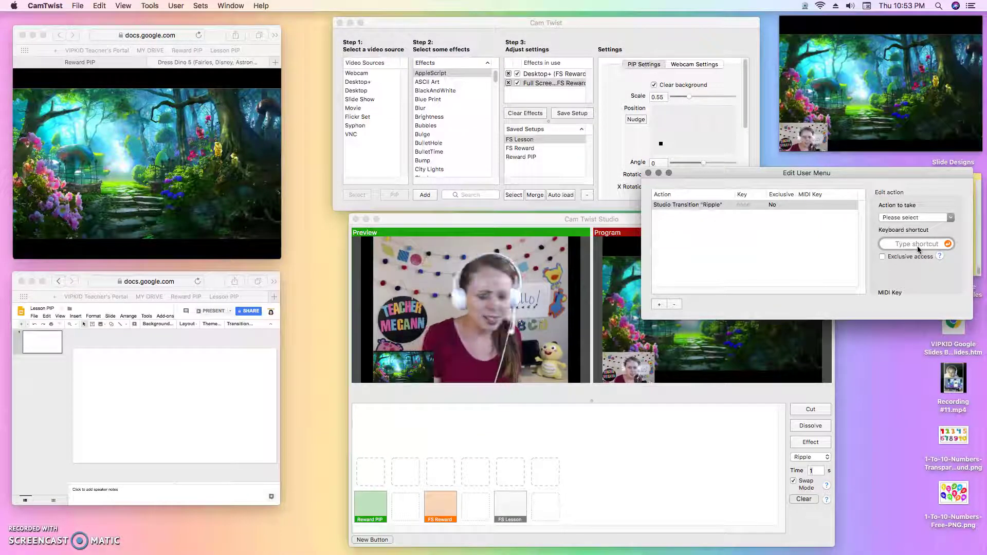
left_click(919, 246)
key("ctrl+z")
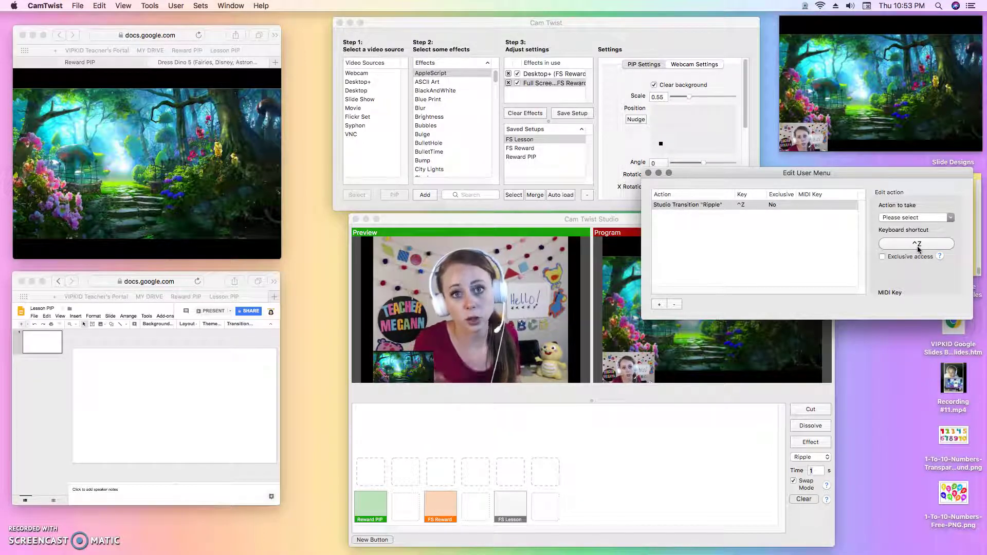
Turn on exclusive access for the Ripple transition's Control+Z shortcut in the user menu.
left_click(858, 255)
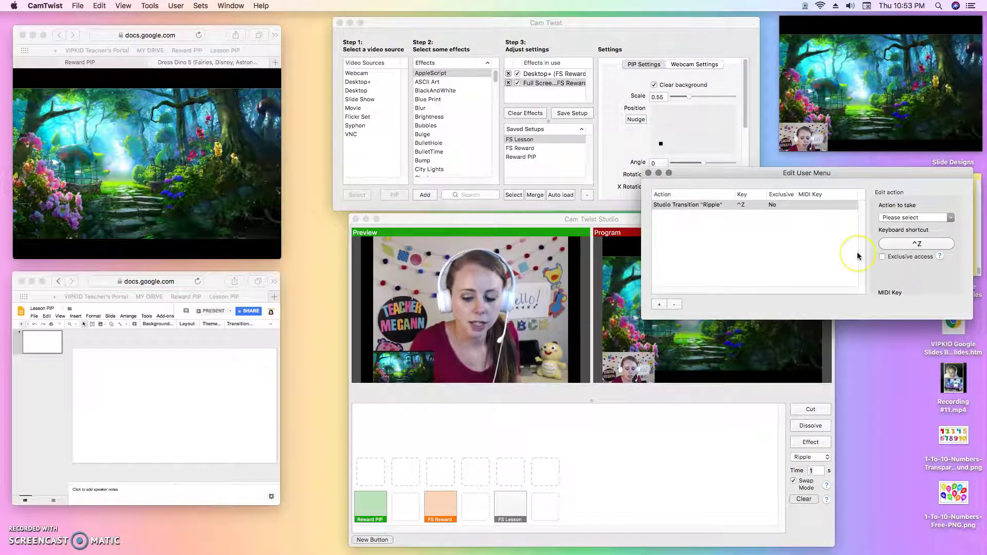
left_click(834, 254)
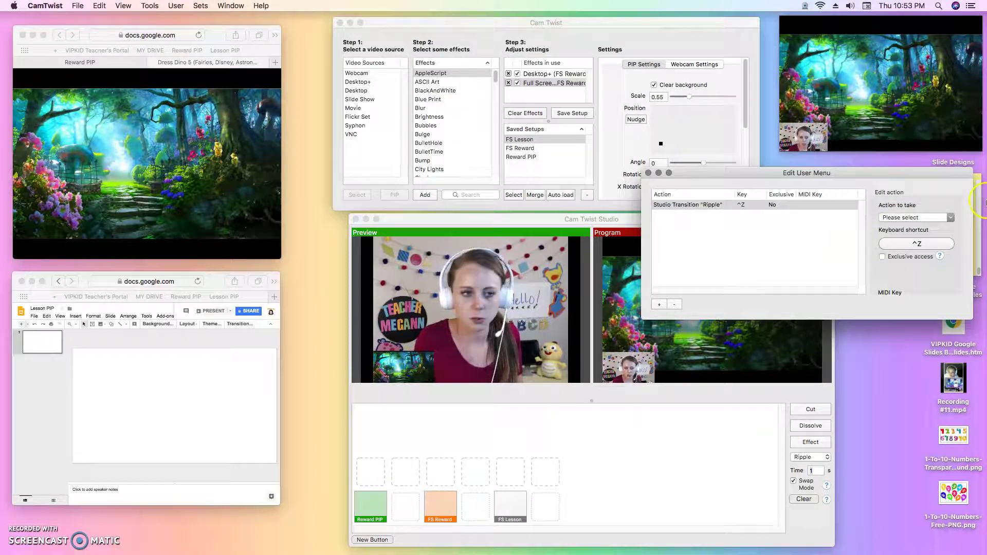
left_click(896, 286)
left_click(883, 257)
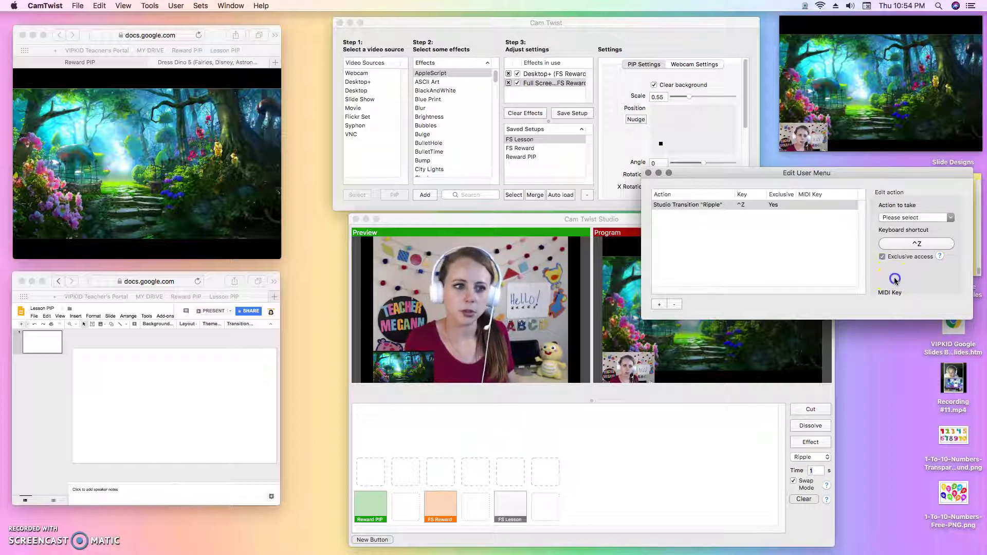
left_click(747, 268)
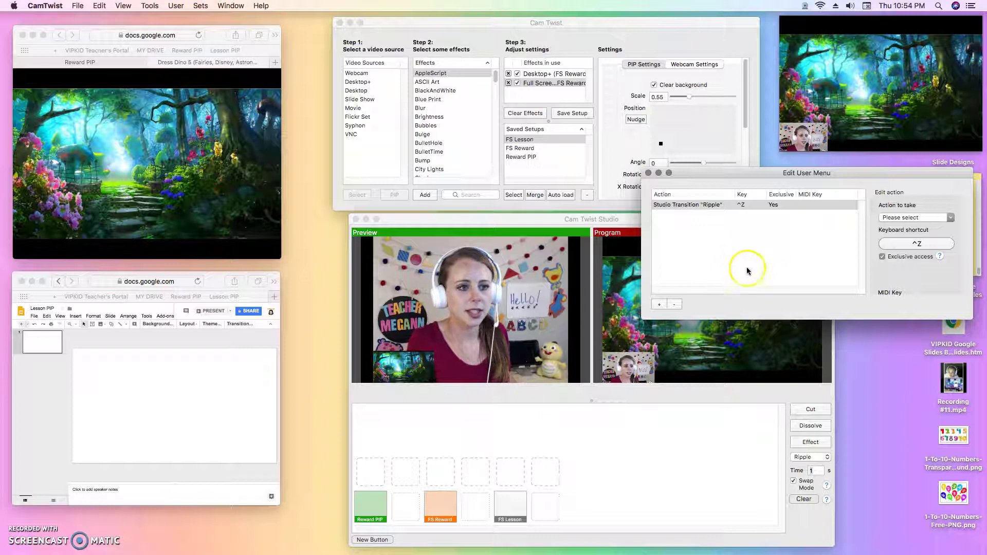
Test the Ripple transition's shortcut in the Studio window by swapping the Reward PIP and FS Reward setups between preview and program.
left_click(601, 220)
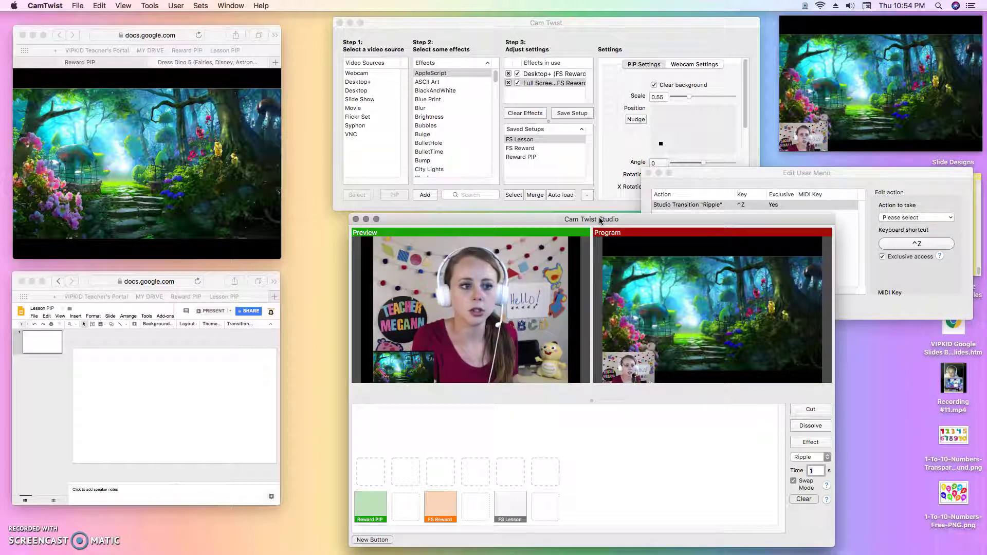
key("ctrl+z")
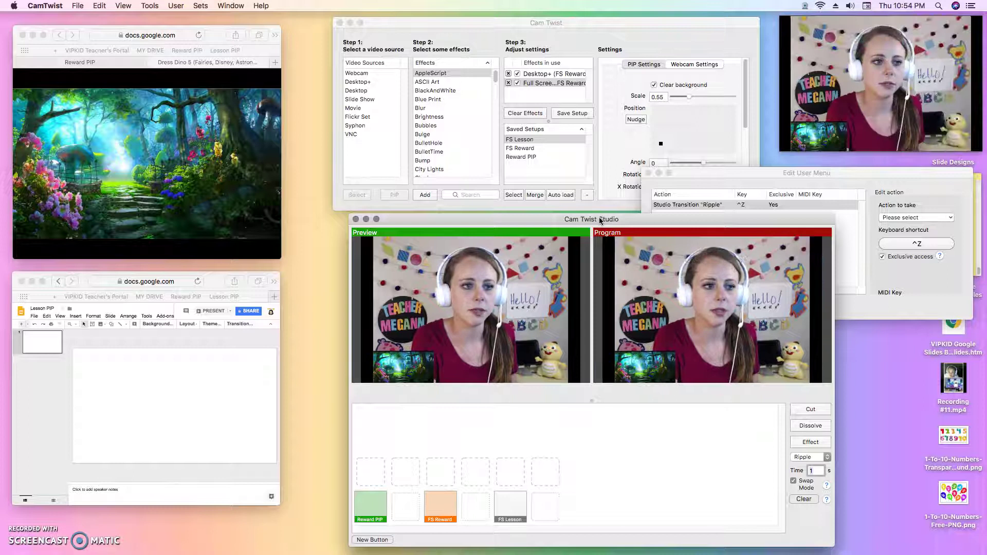
key("ctrl+z")
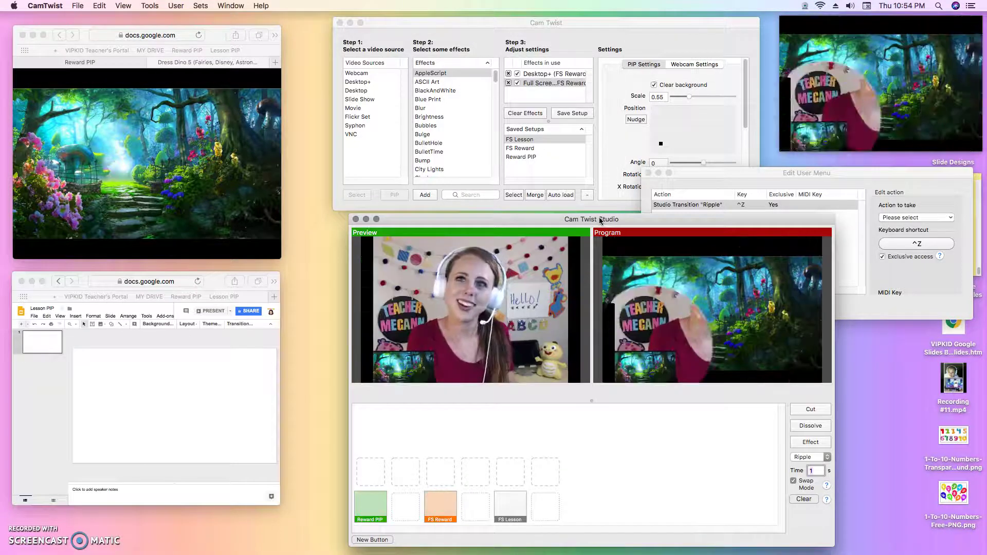
key("ctrl+z")
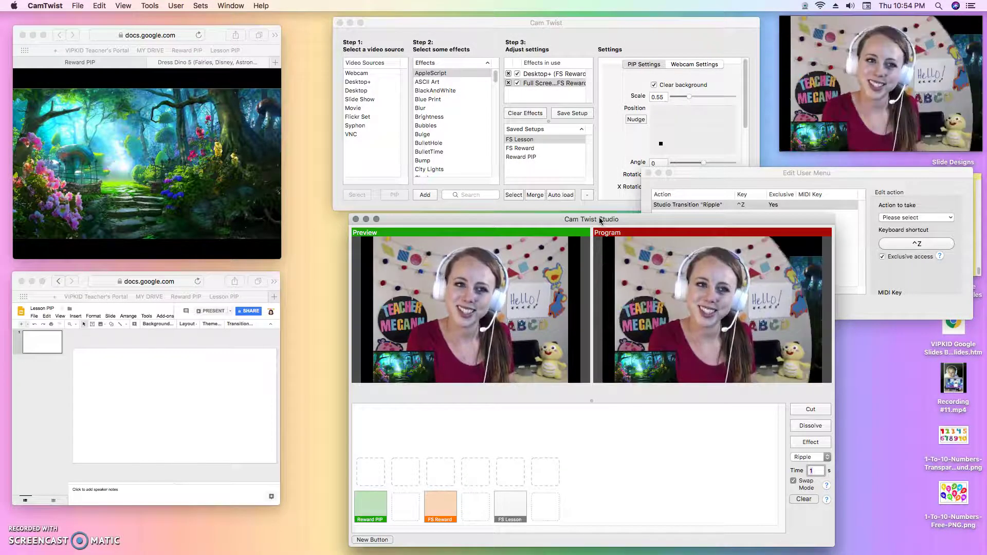
Add a Studio Preview action for FS Reward to the user menu with the shortcut Control+1 and exclusive access.
left_click(832, 175)
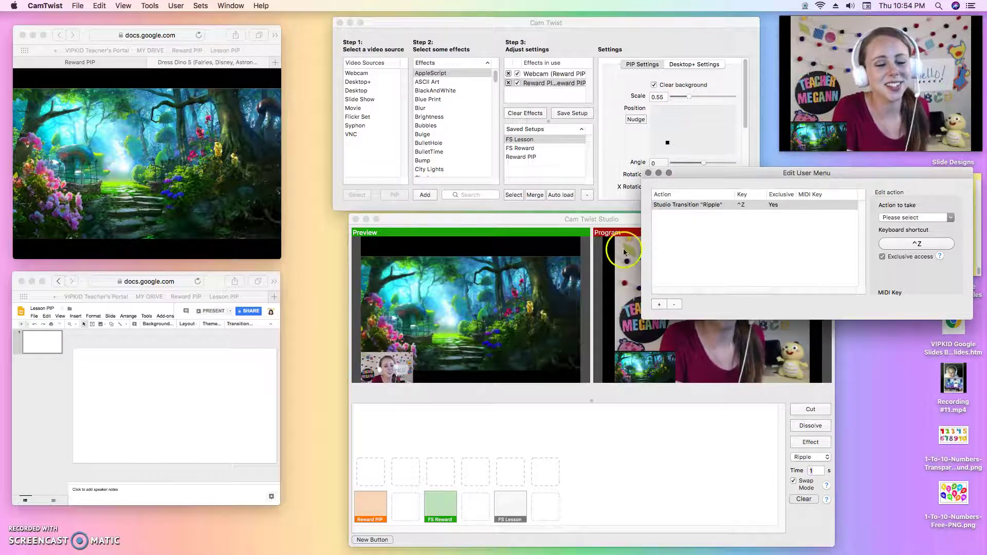
left_click(658, 309)
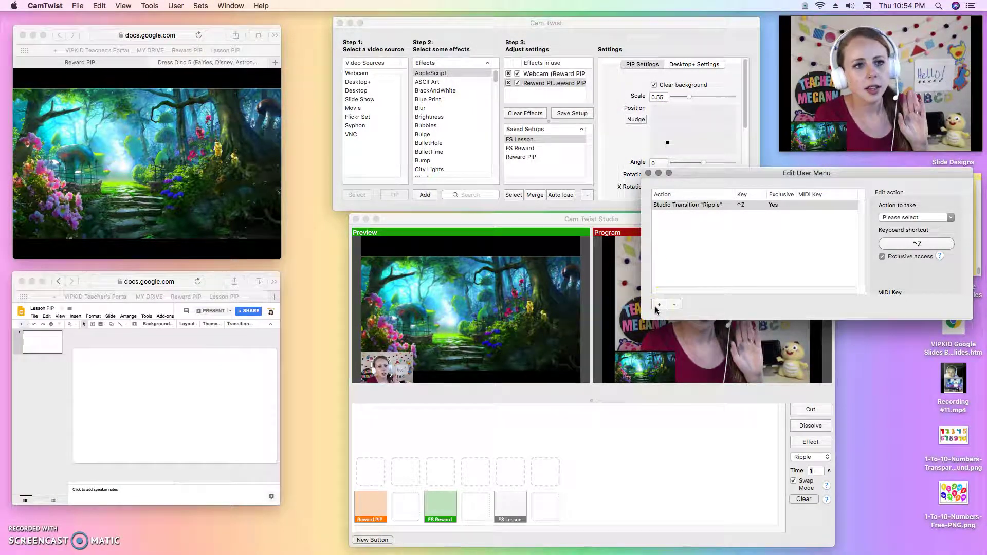
left_click(658, 306)
left_click(951, 217)
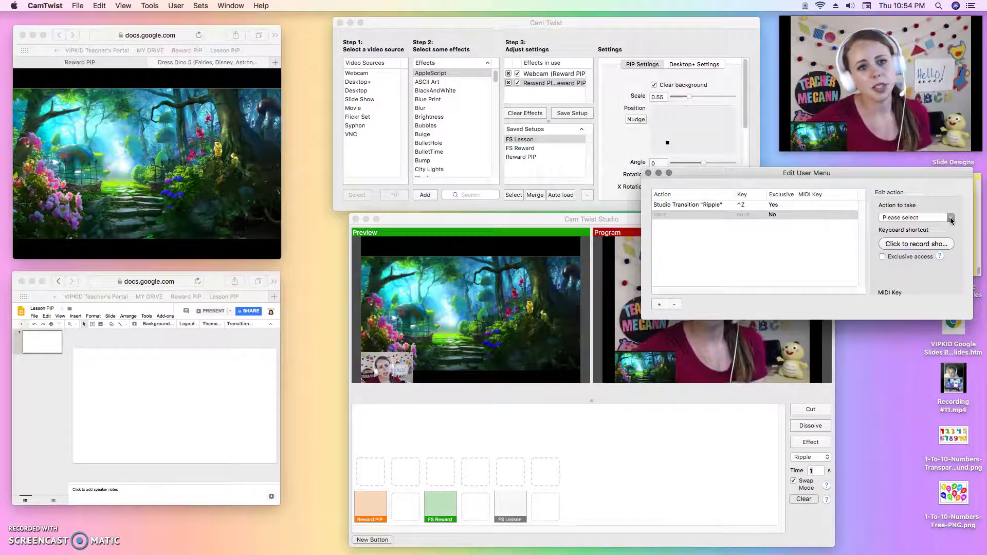
left_click(951, 218)
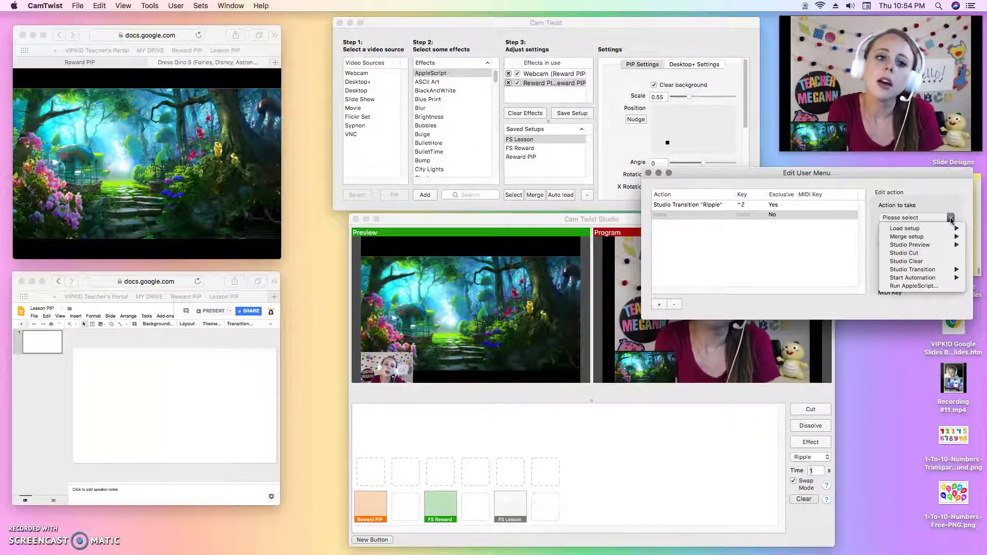
left_click(949, 229)
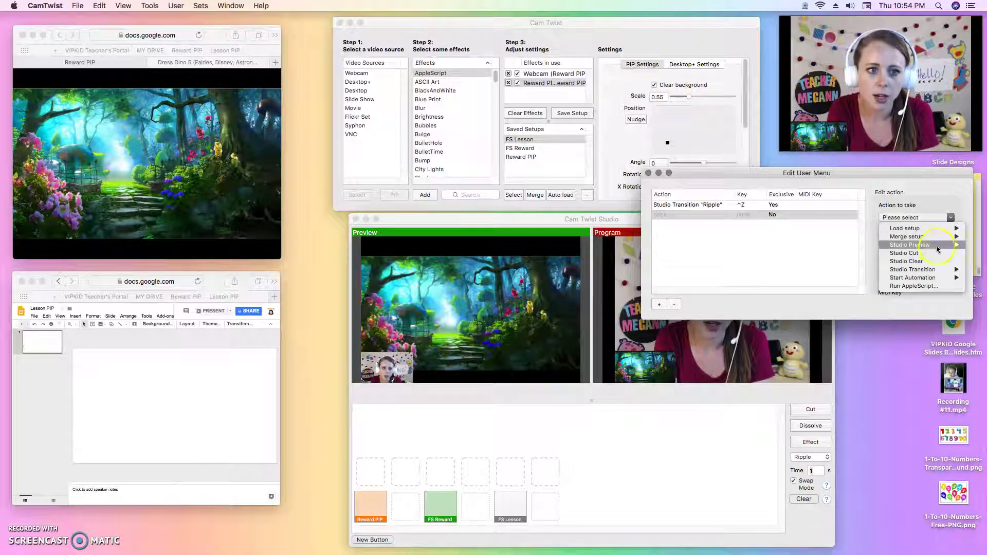
left_click(919, 246)
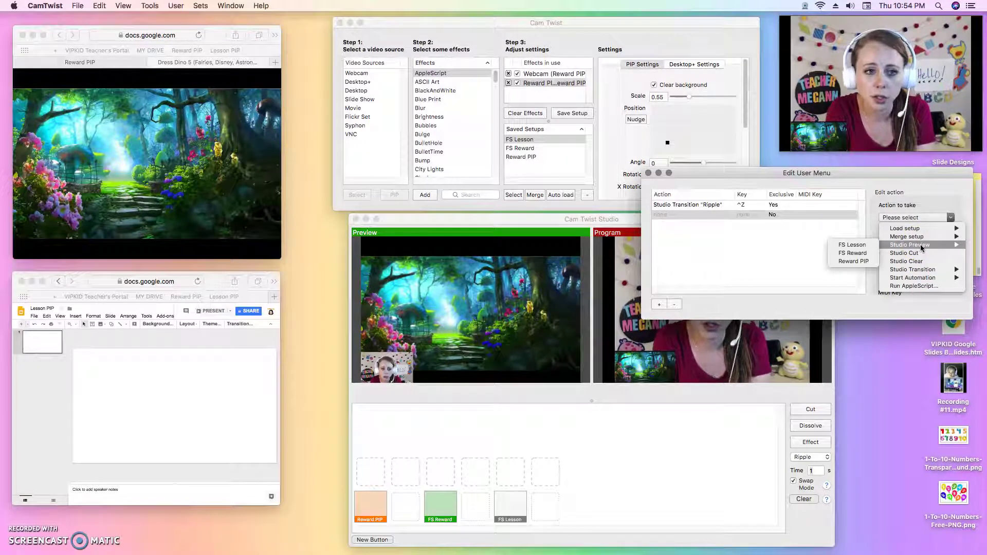
left_click(857, 253)
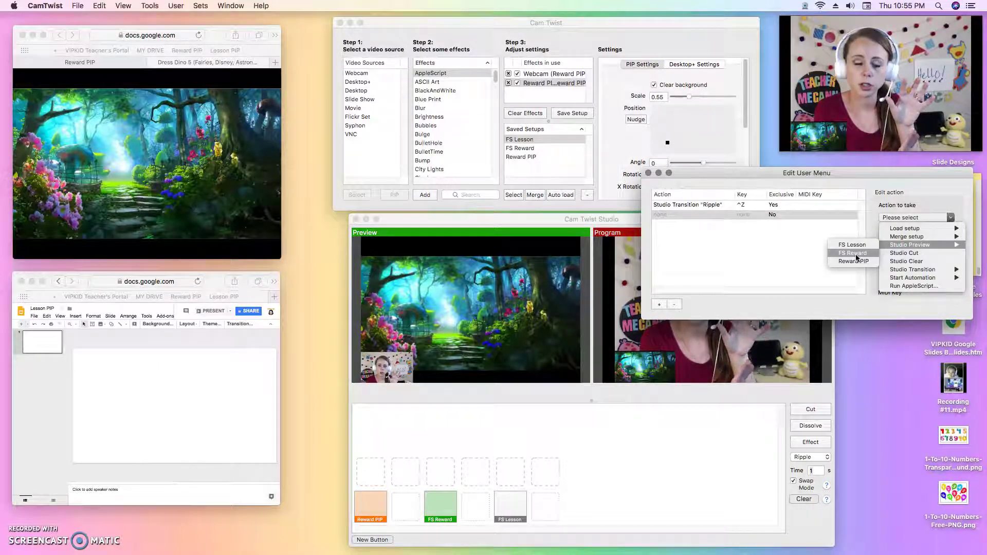
left_click(855, 254)
left_click(901, 245)
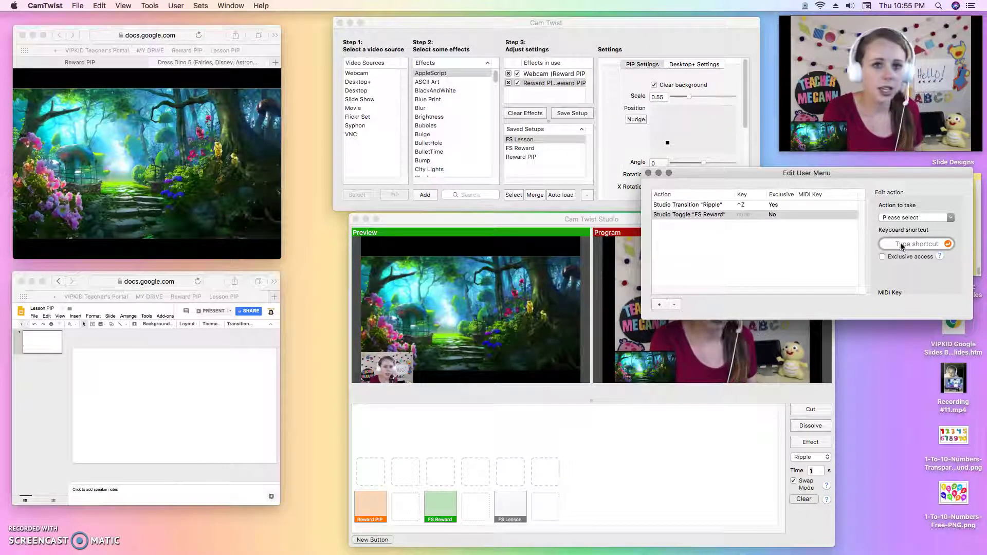
key("ctrl+1")
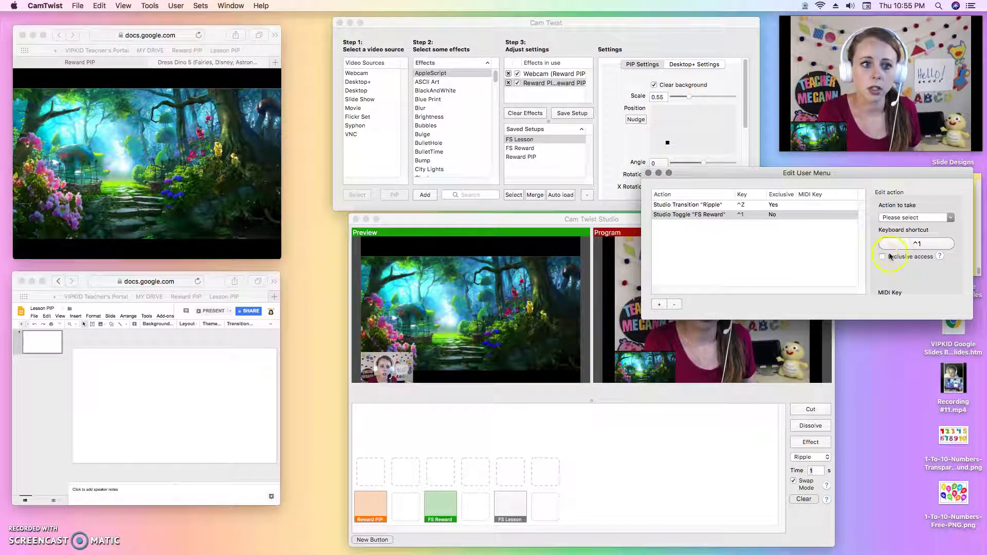
left_click(882, 257)
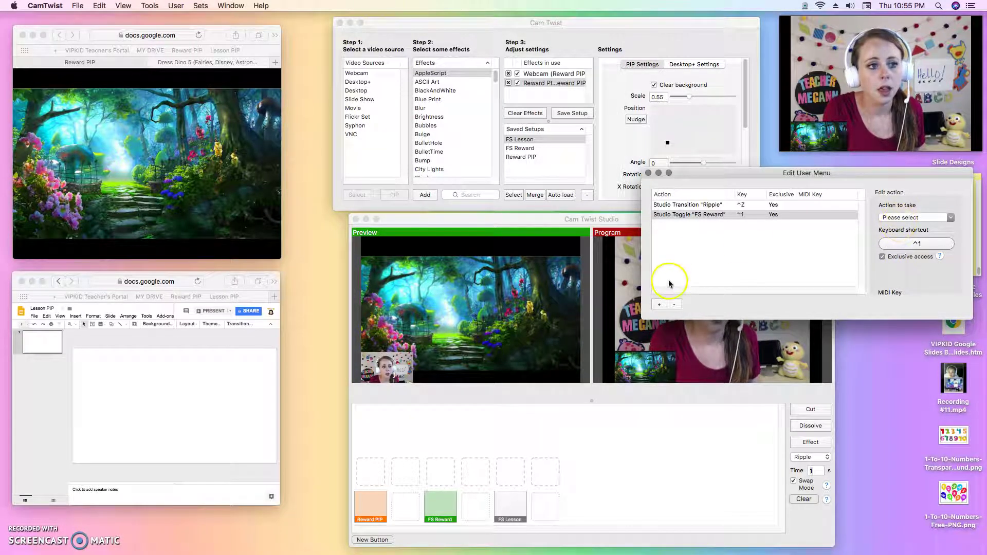
Add a Studio Preview action for Reward PIP to the user menu with the shortcut Control+2 and exclusive access.
left_click(659, 305)
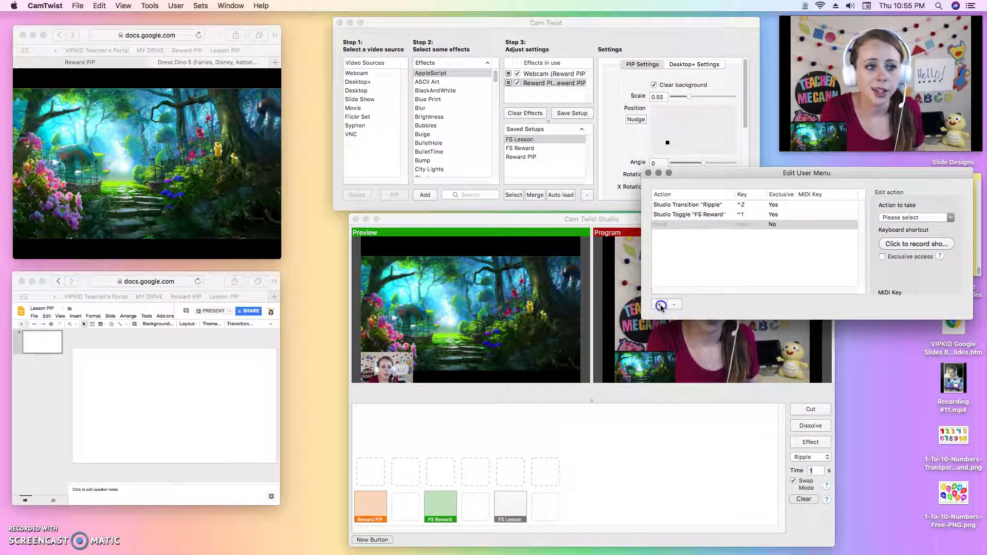
left_click(894, 218)
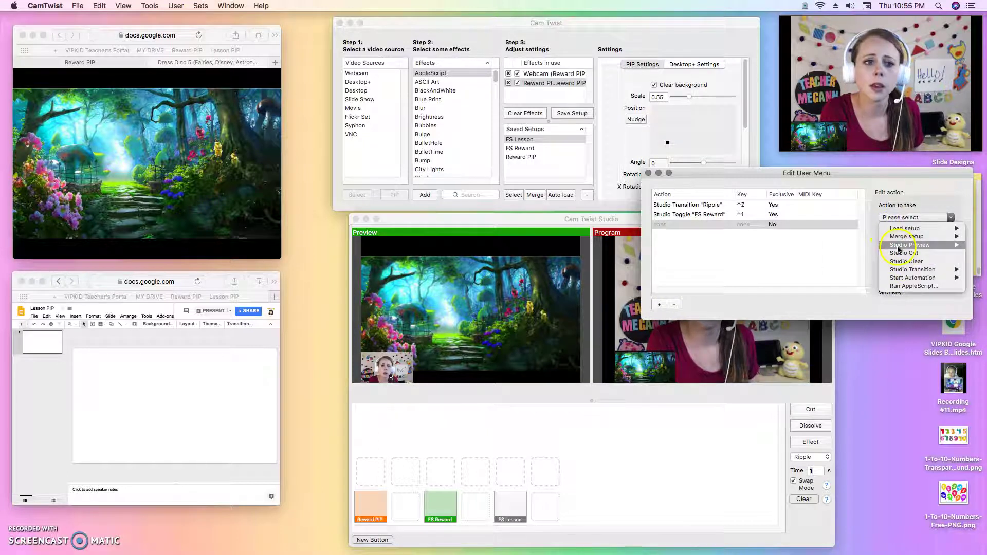
mouse_move(903, 245)
left_click(858, 263)
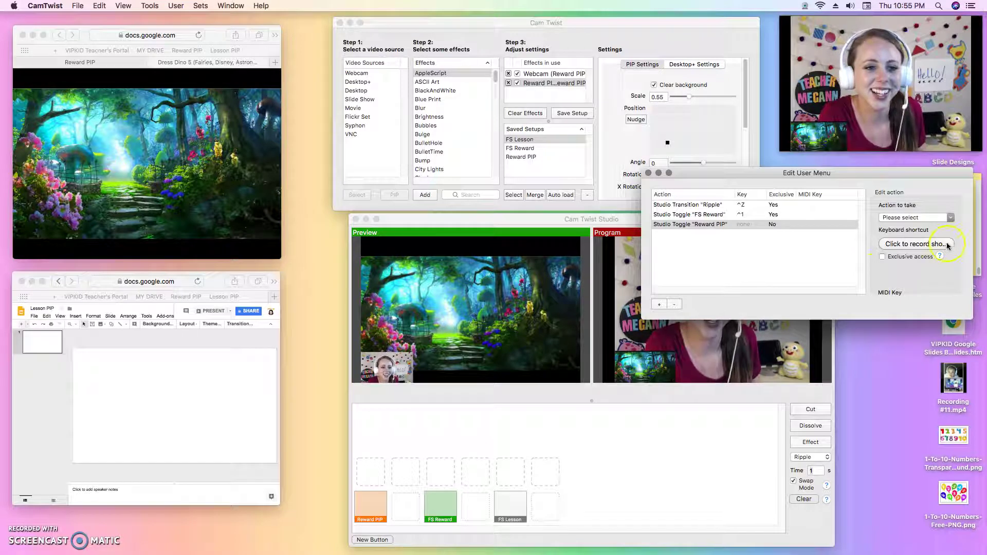
left_click(893, 245)
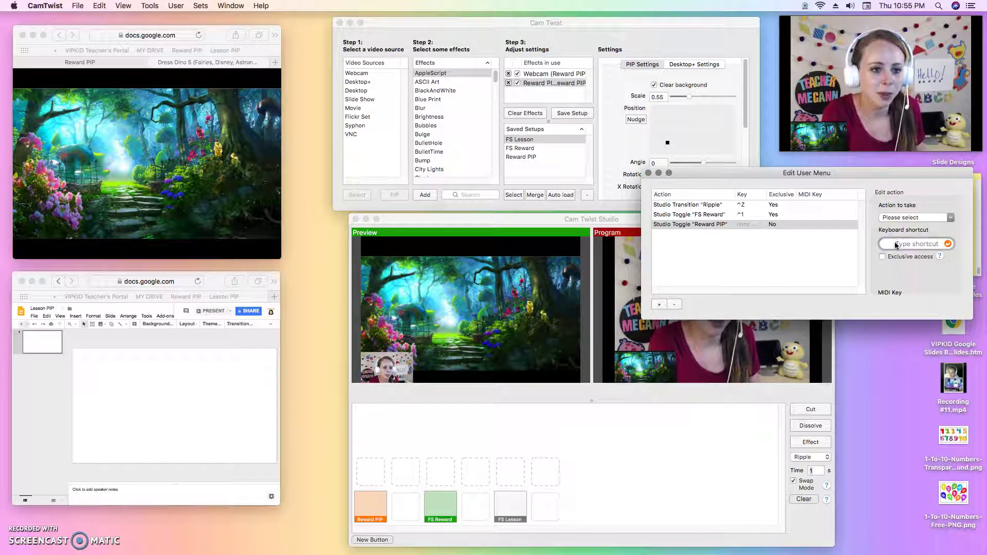
key("ctrl+2")
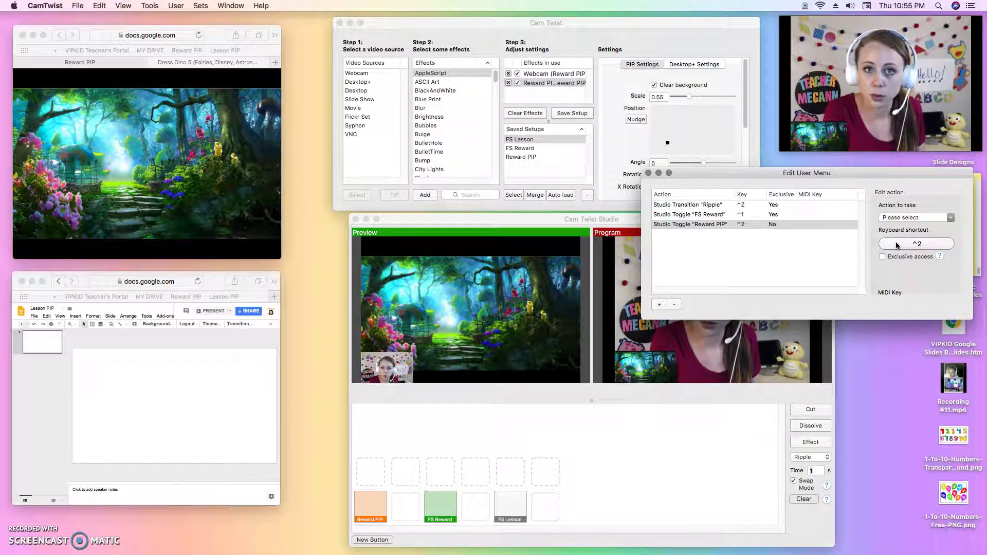
left_click(895, 285)
left_click(883, 256)
Add a Studio Preview action for FS Lesson to the user menu with the shortcut Control+3 and exclusive access.
left_click(666, 305)
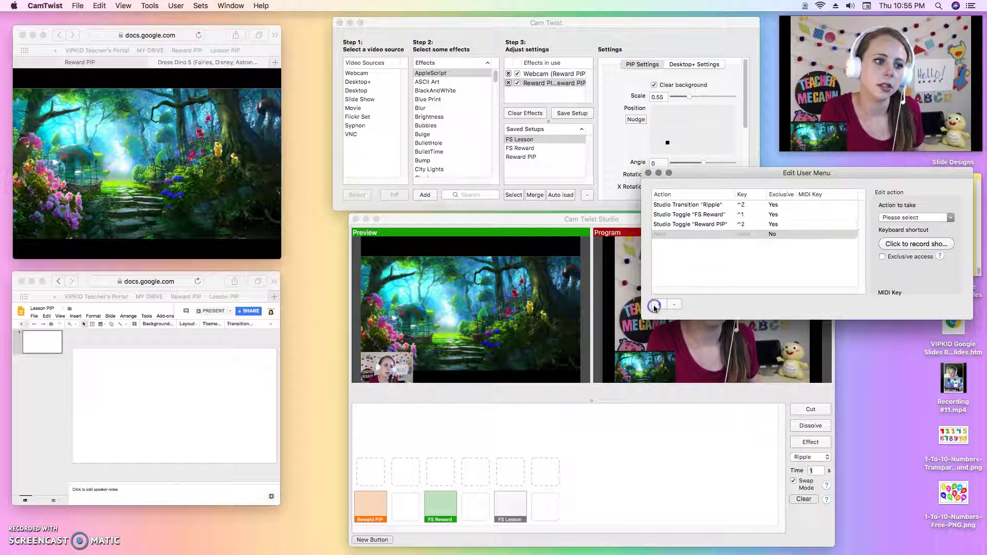
left_click(925, 219)
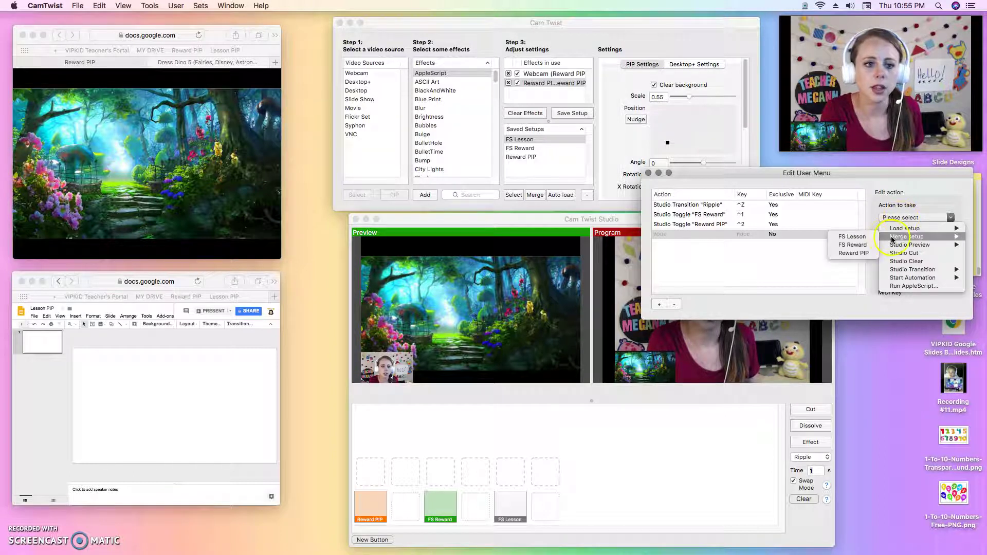
left_click(948, 254)
mouse_move(949, 245)
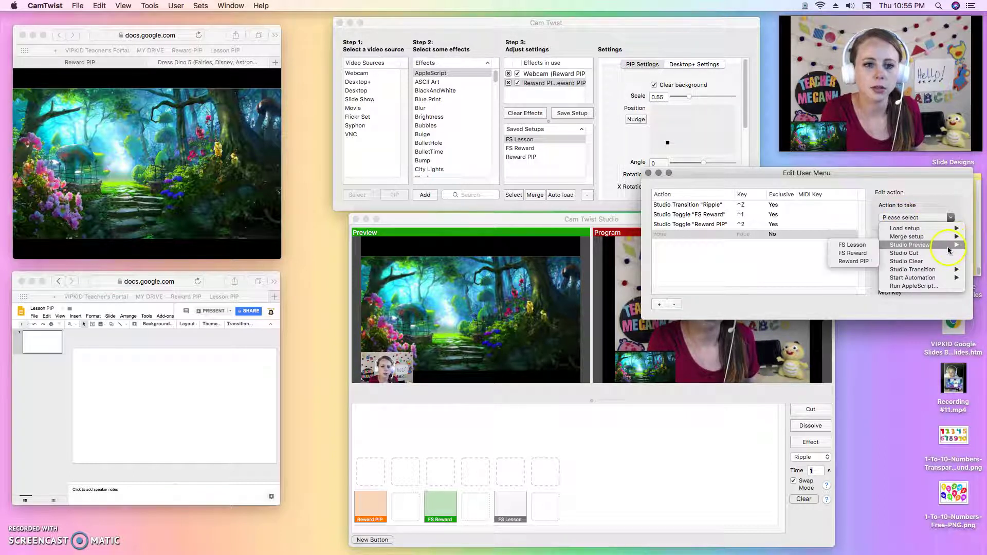
left_click(852, 245)
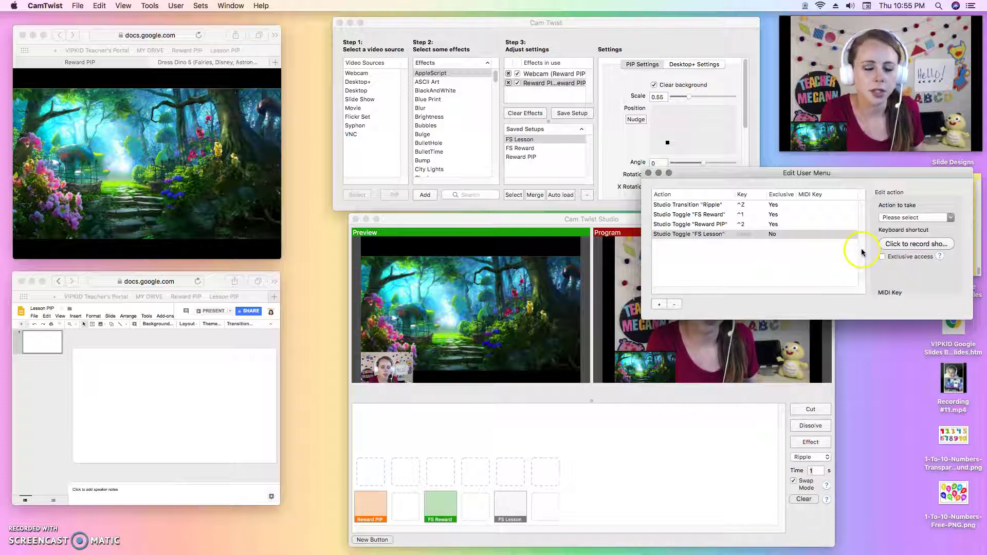
left_click(893, 246)
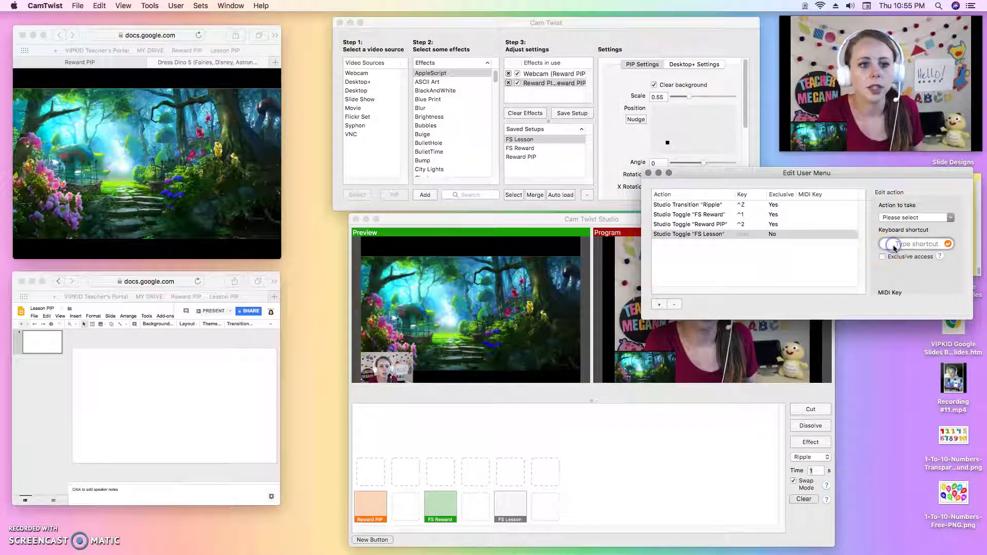
key("ctrl+3")
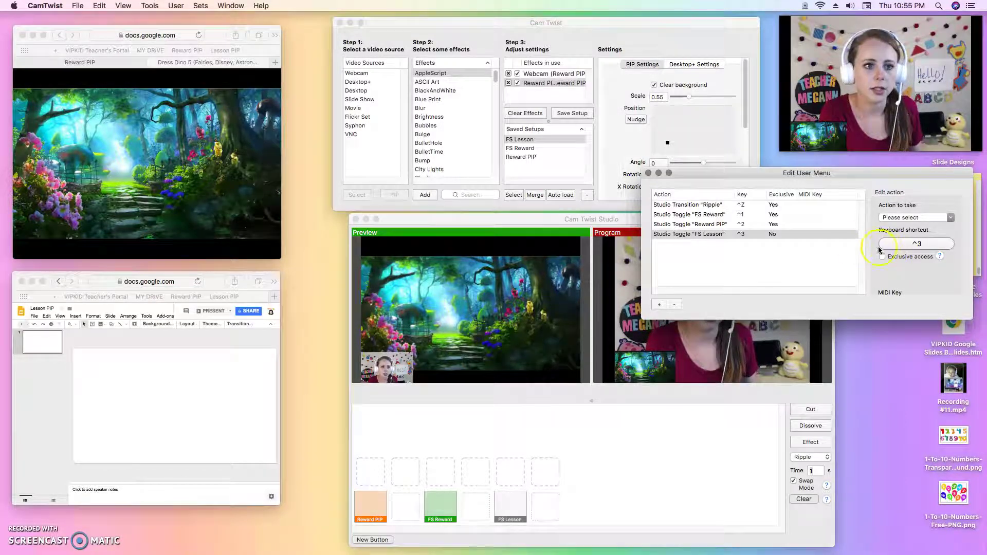
left_click(882, 258)
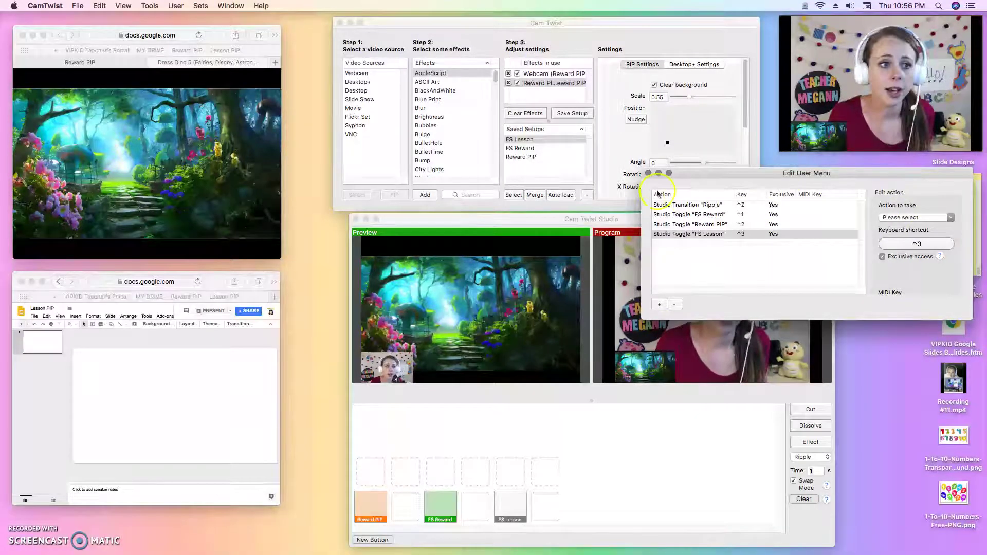
Close the user menu editor and move the Studio window higher, partly over the main CamTwist window.
left_click(649, 172)
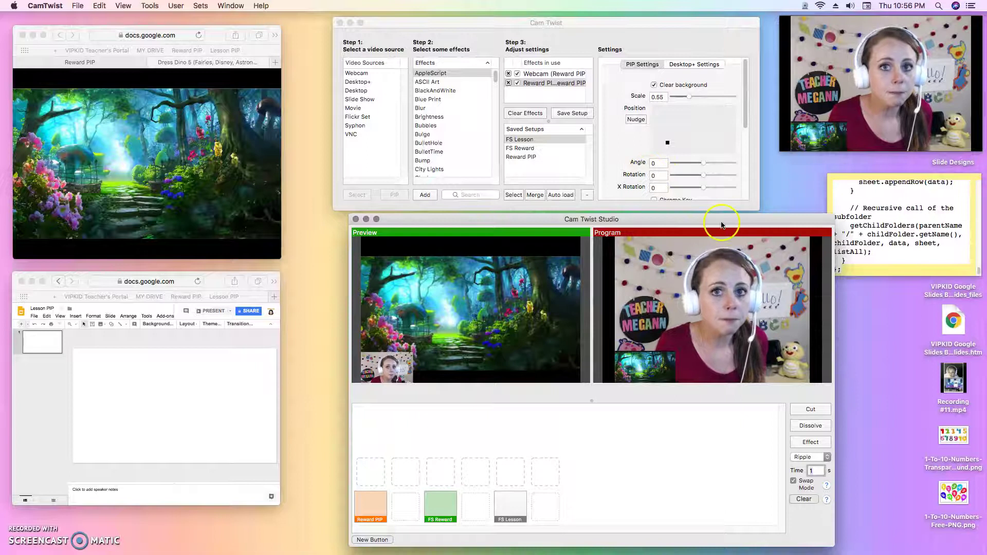
left_click_drag(722, 225, 719, 147)
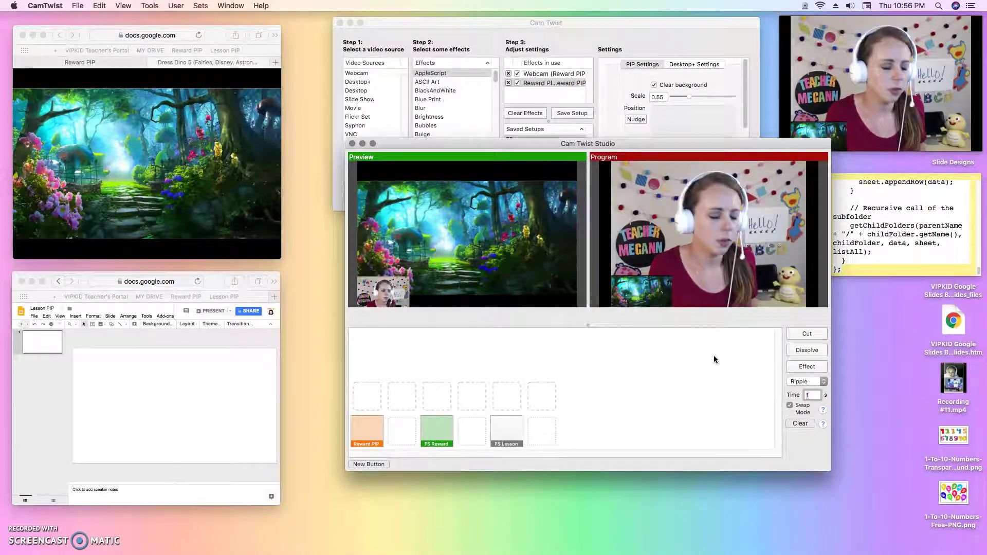
Send the FS Reward setup from preview to the program output with the Ripple transition, using its assigned shortcut.
key("space")
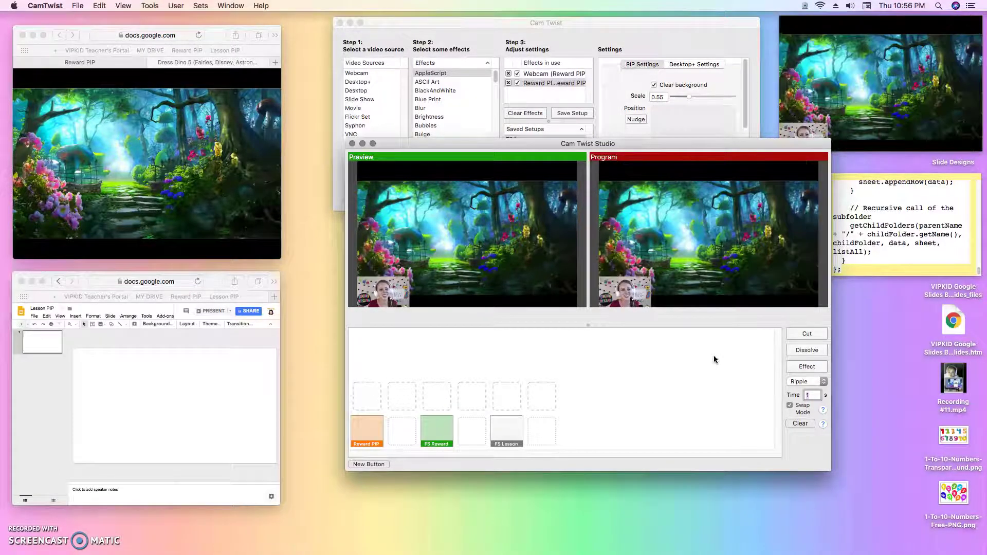
left_click(714, 359)
left_click(406, 422)
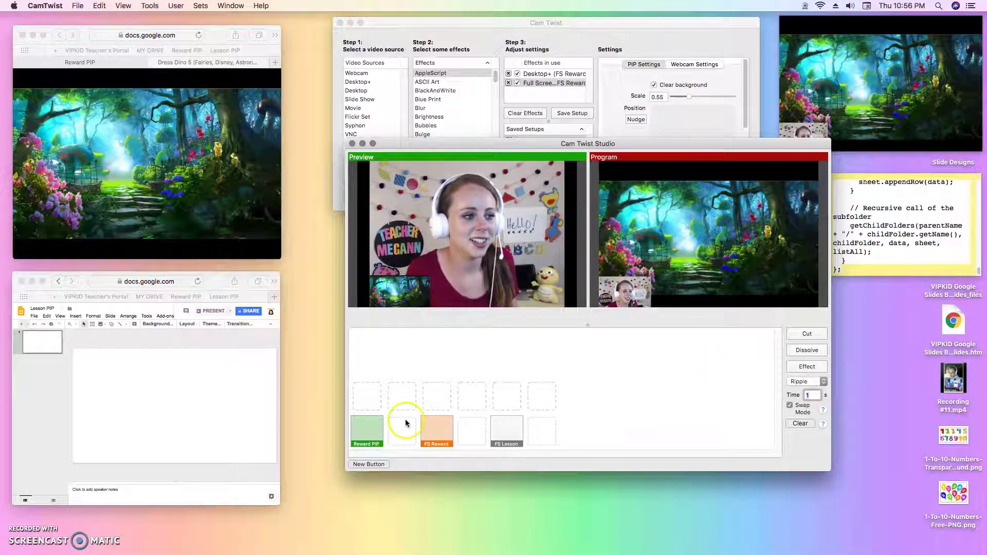
left_click(740, 388)
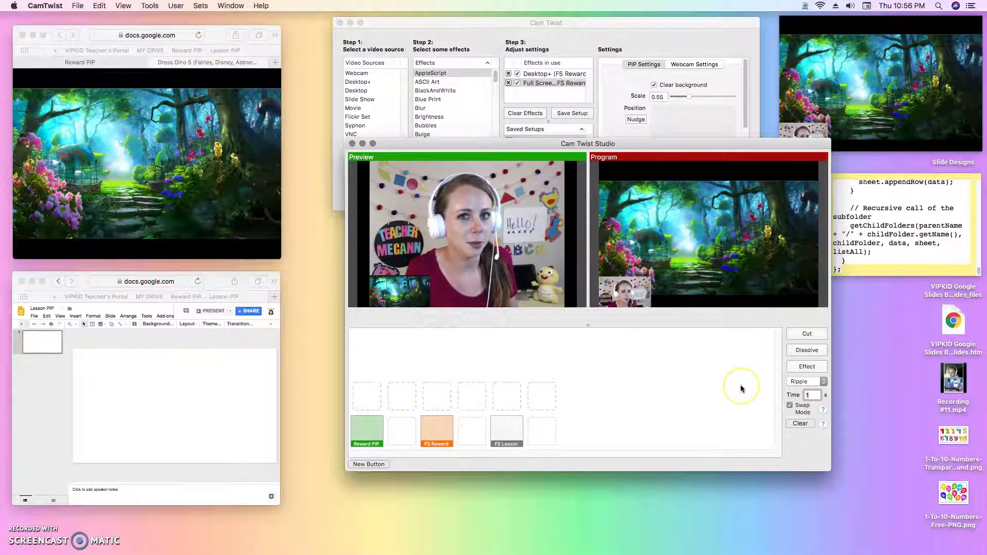
Send Reward PIP to the program output with the Ripple transition and load FS Lesson into the preview.
key("space")
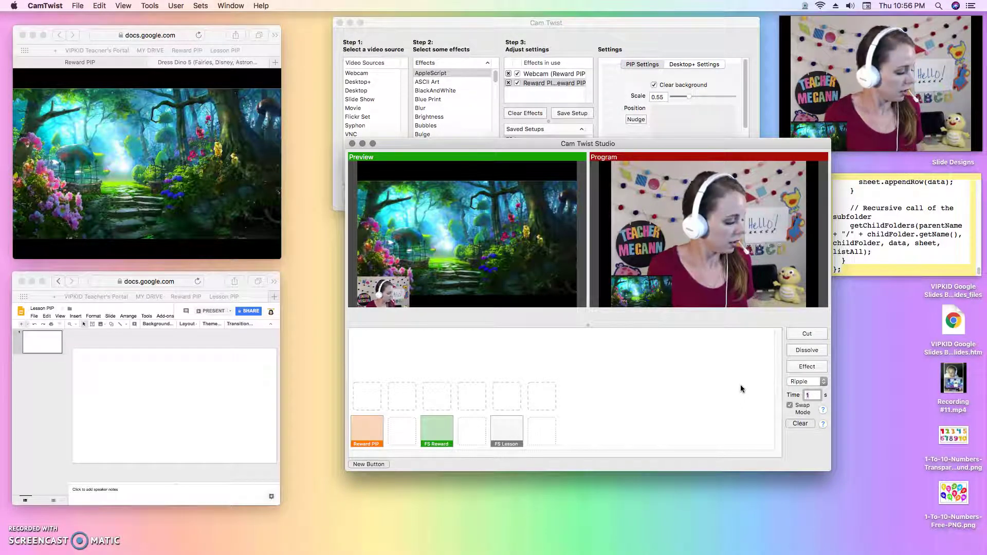
key("5")
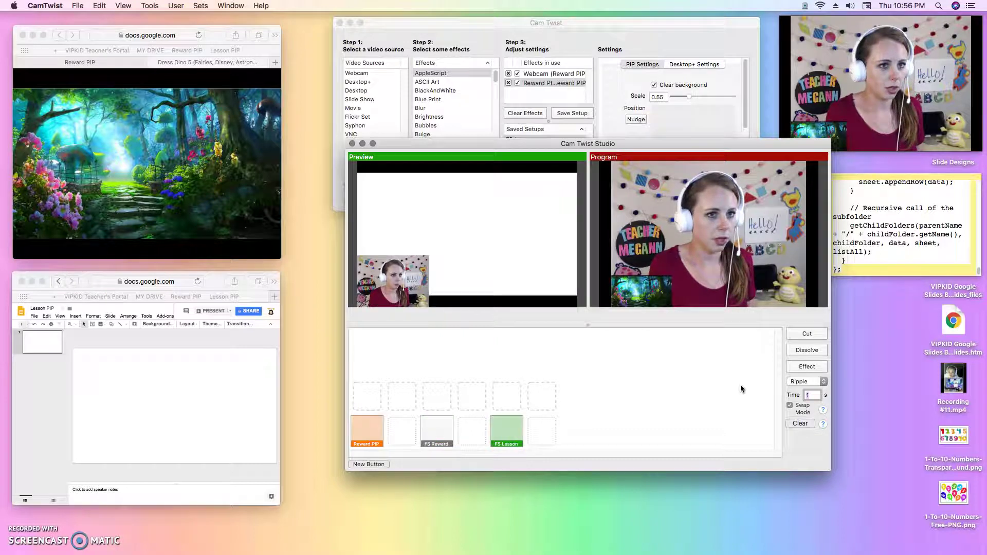
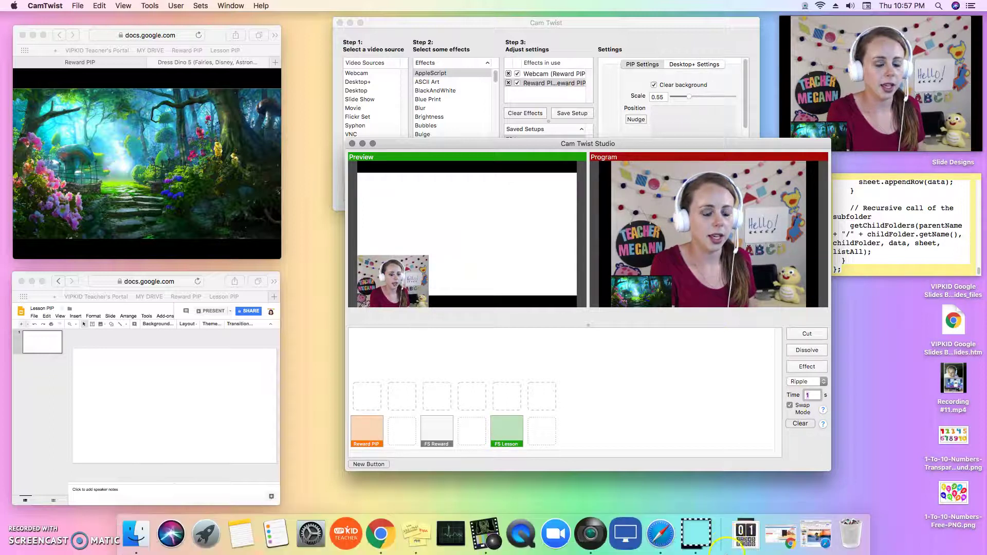
Restore the minimized Discoveries on Water slides, open their address in a new tab of the Lesson PIP window, and close the restored window.
left_click(822, 535)
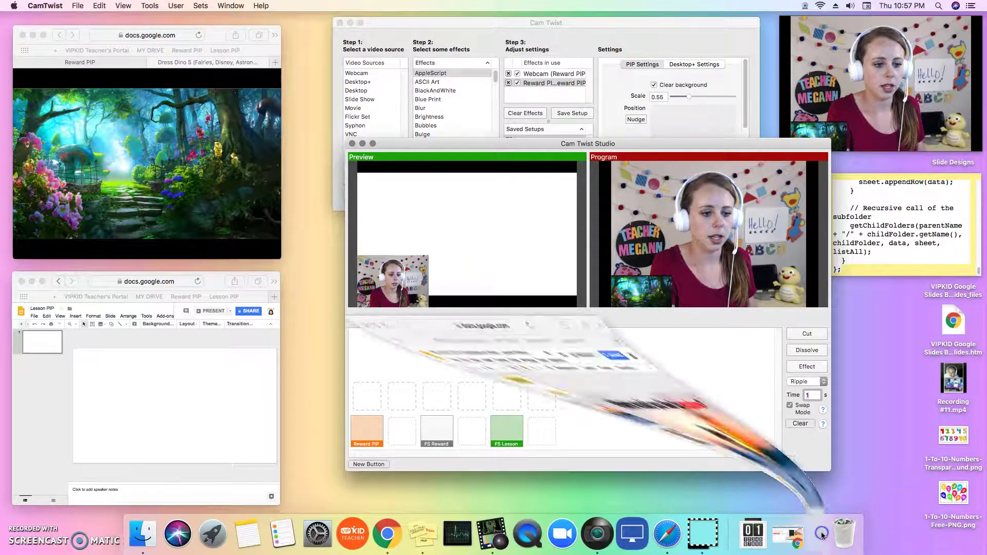
left_click(446, 330)
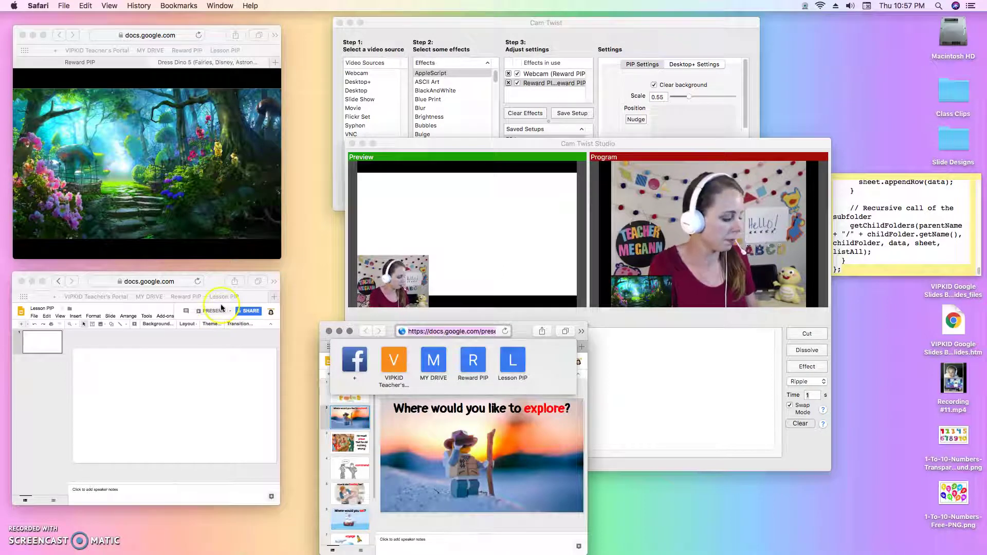
left_click(212, 286)
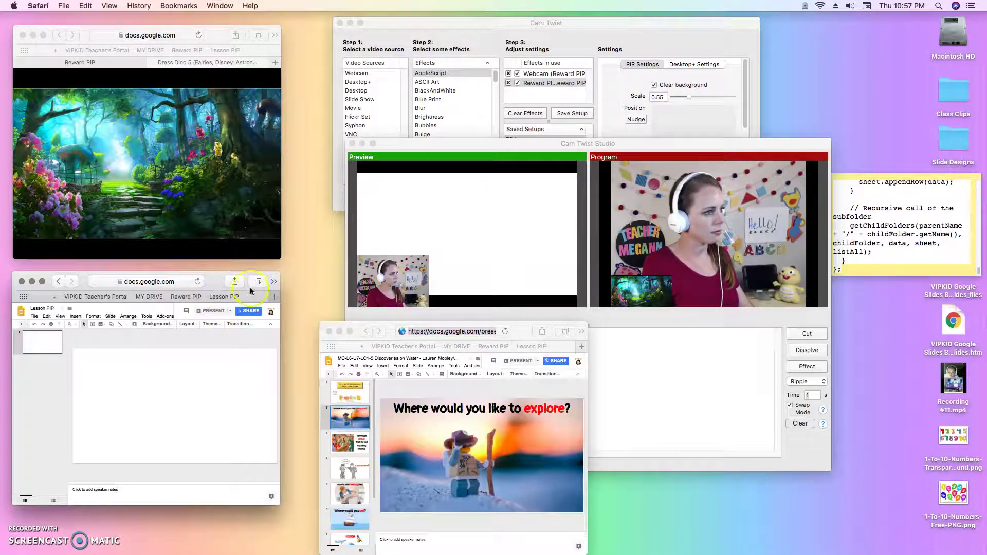
left_click(271, 298)
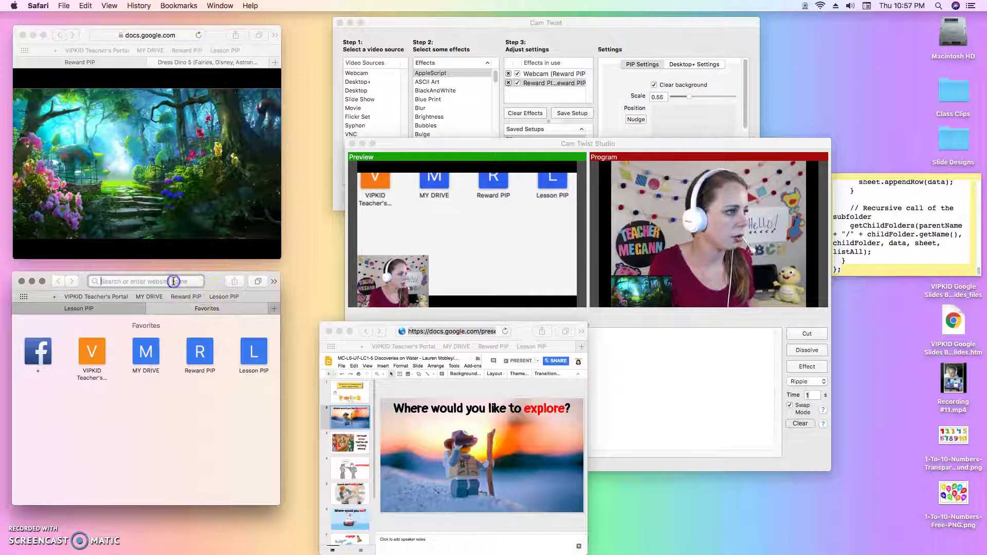
left_click(186, 297)
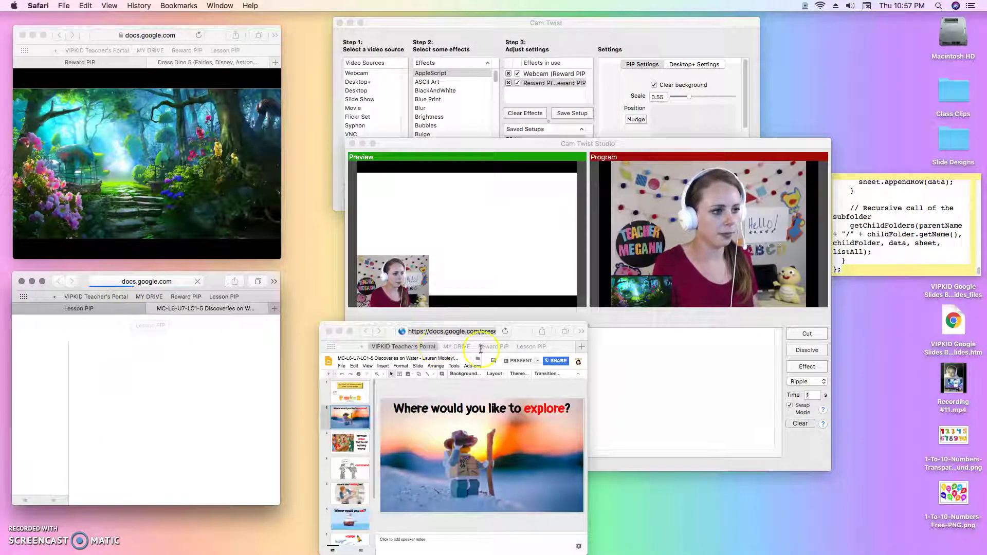
left_click(328, 332)
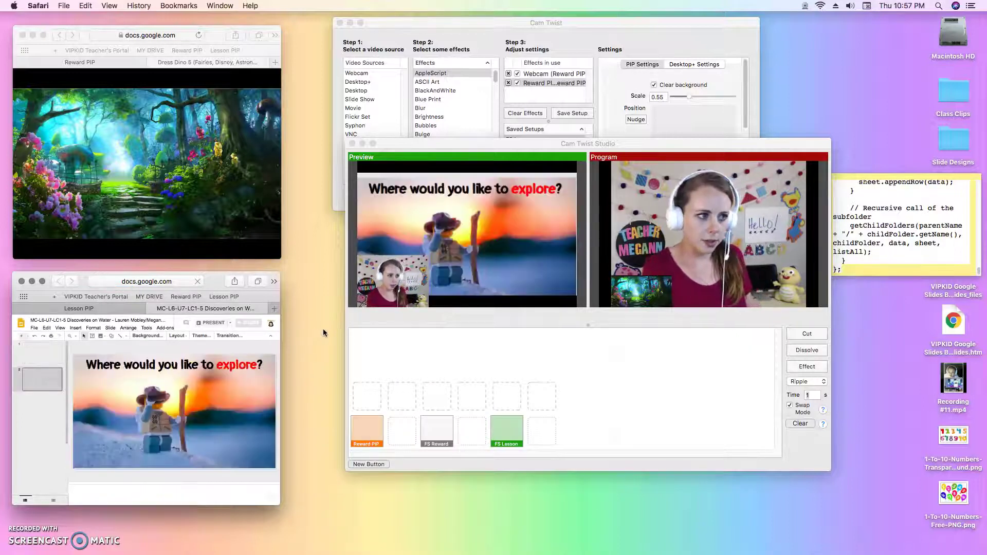
Move the lesson slides window slightly higher and extend its lower edge so the slide fits the captured area.
left_click_drag(209, 280, 211, 277)
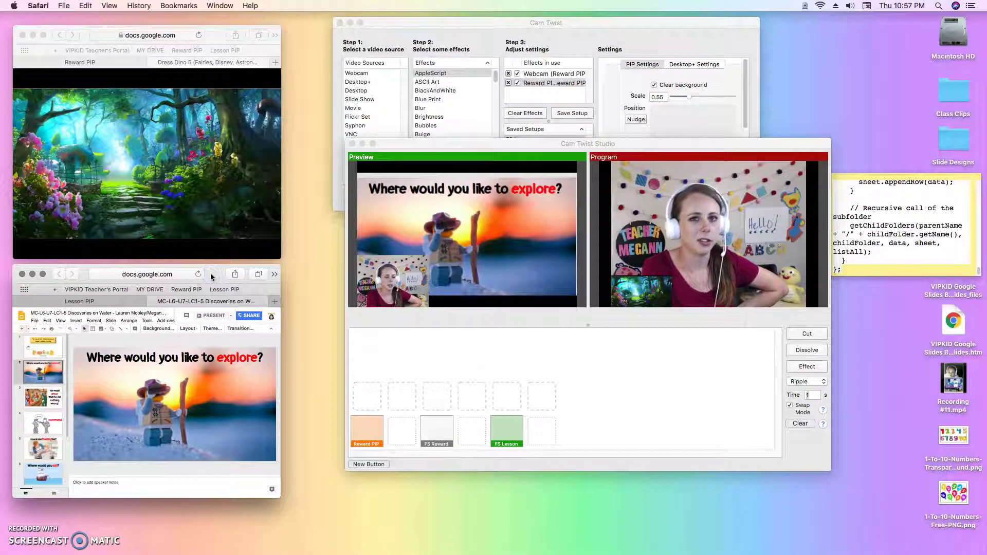
left_click_drag(222, 499, 222, 507)
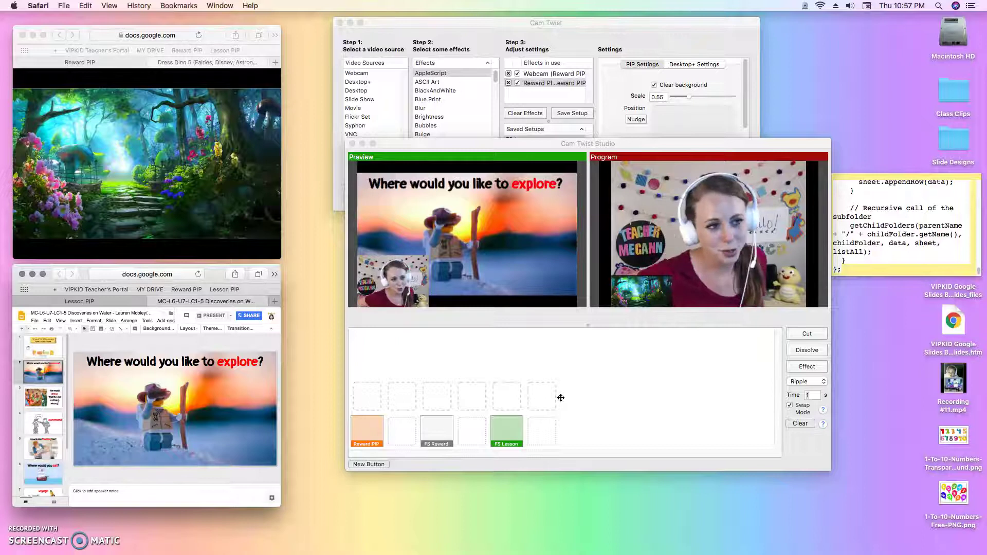
Bring Cam Twist Studio to the front and send the FS Lesson setup to the program output with the Ripple transition.
left_click(641, 144)
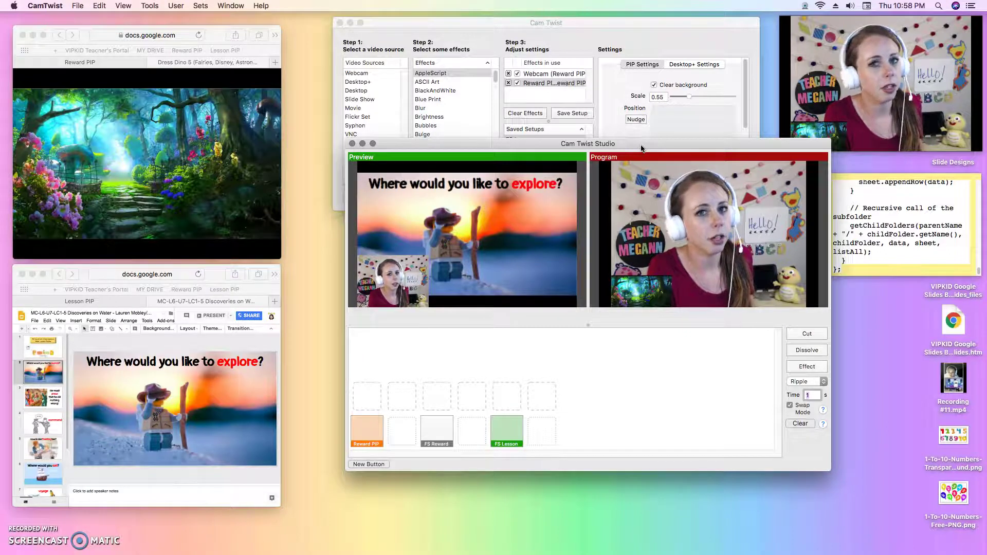
key("Return")
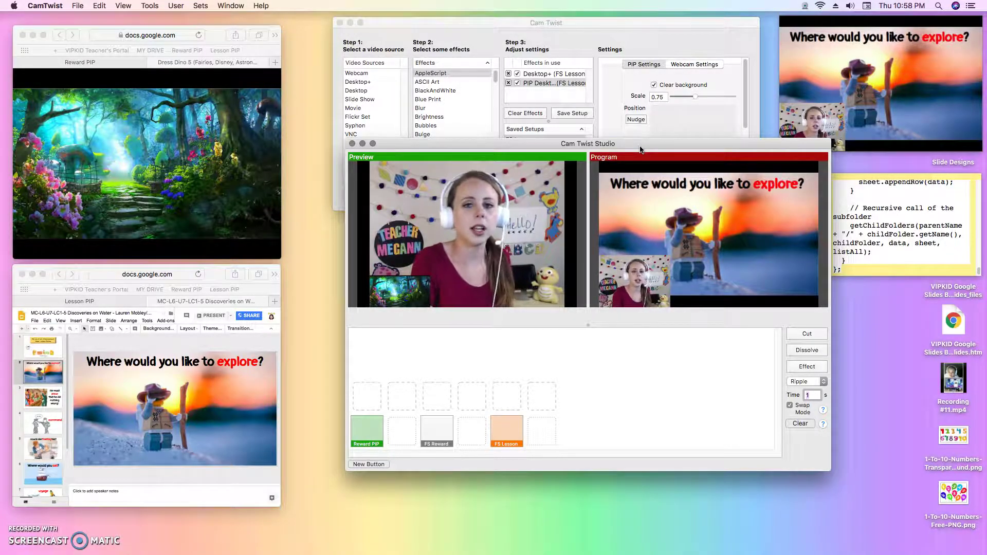
left_click(632, 158)
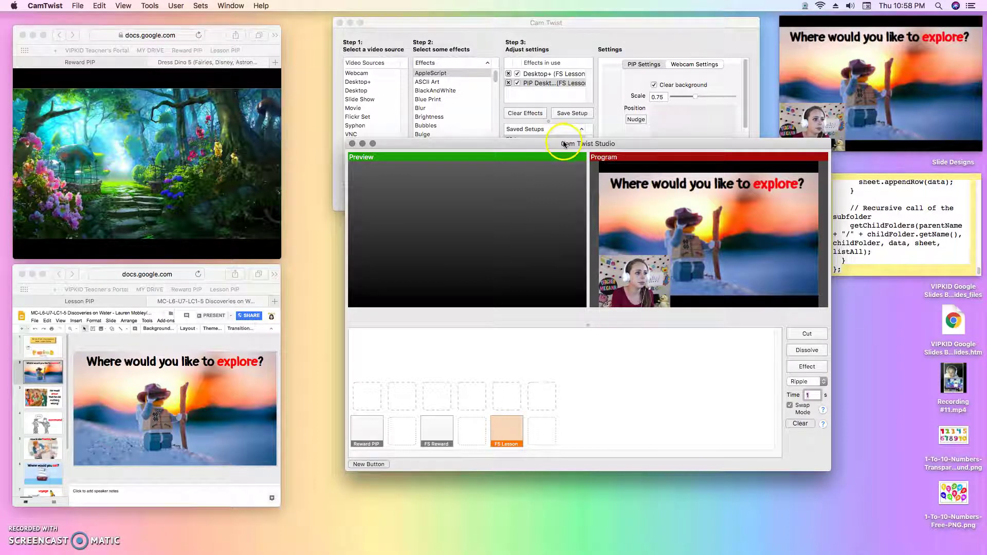
Shift the Studio window slightly, switch the program output to Reward PIP, and switch back to FS Lesson with the Ripple transition.
left_click_drag(564, 144, 582, 136)
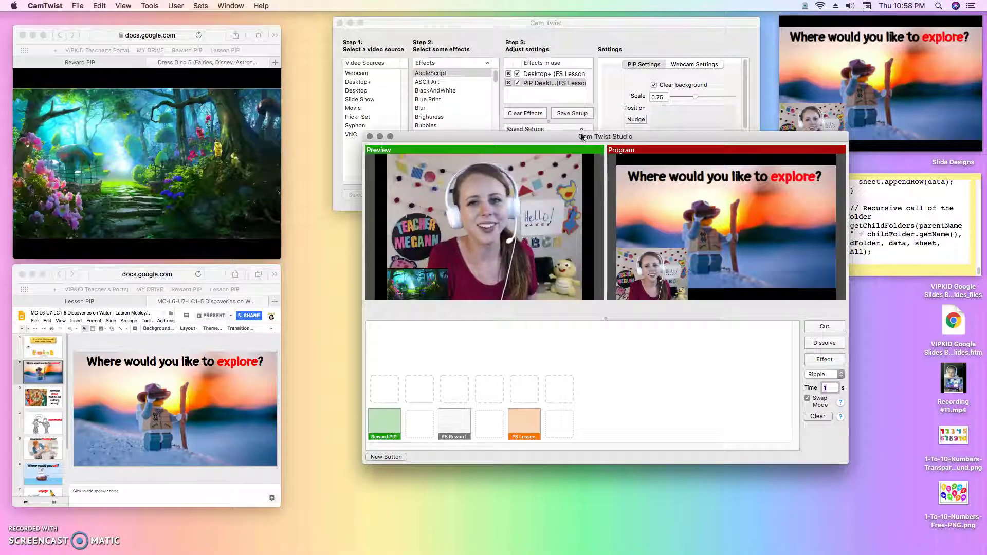
key("space")
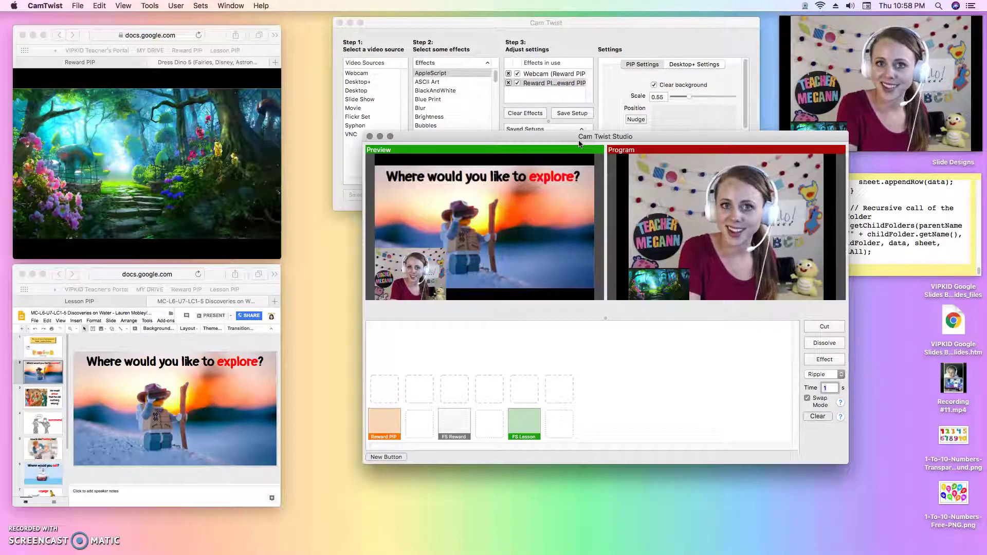
key("space")
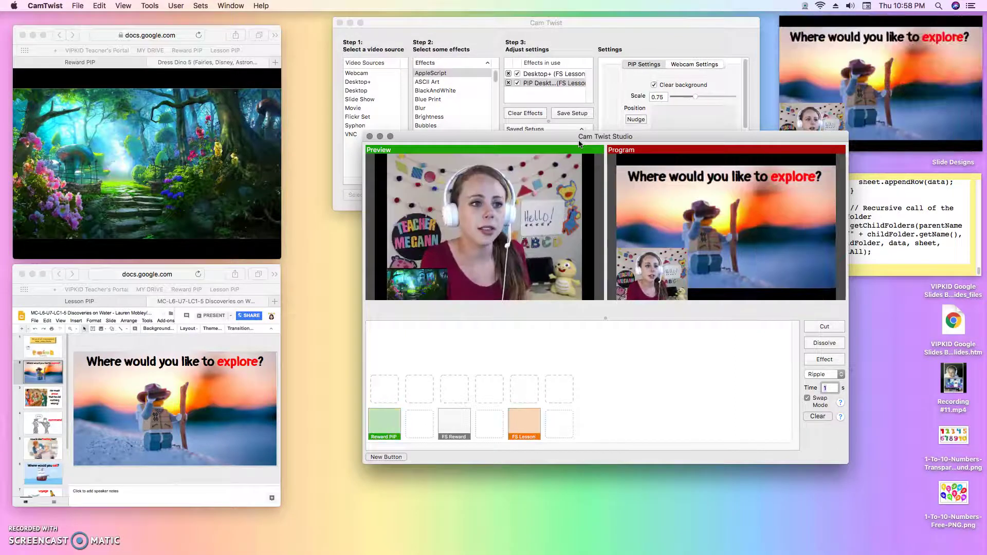